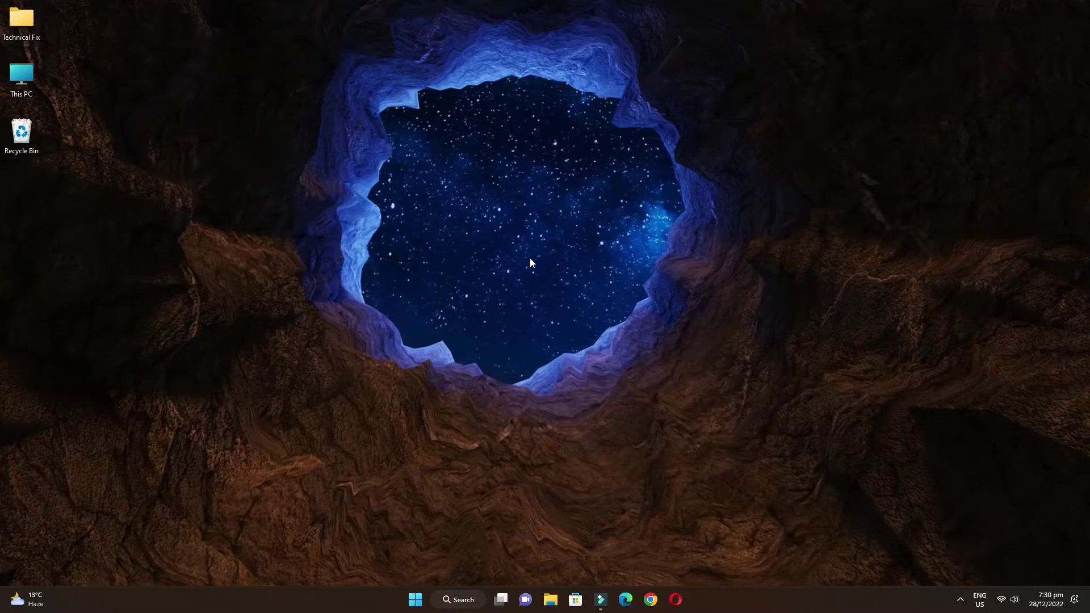
# Search coinmarketcap in Chrome and open Bitcoin's page ($16,663.21) from CoinMarketCap's price table
pyautogui.click(650, 599)
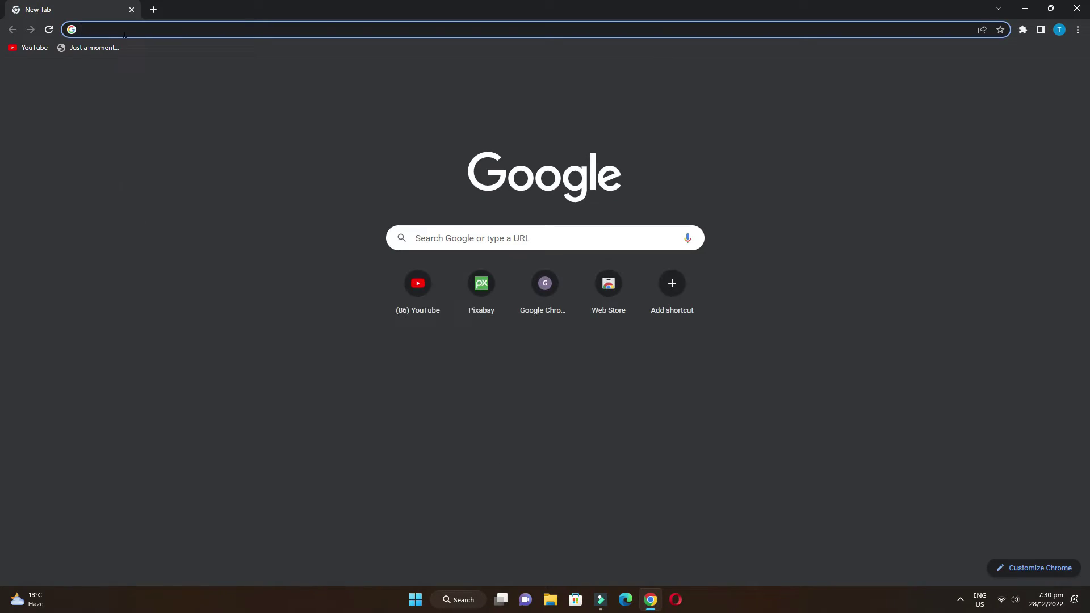
pyautogui.hotkey('ctrl', 'v')
pyautogui.press('Return')
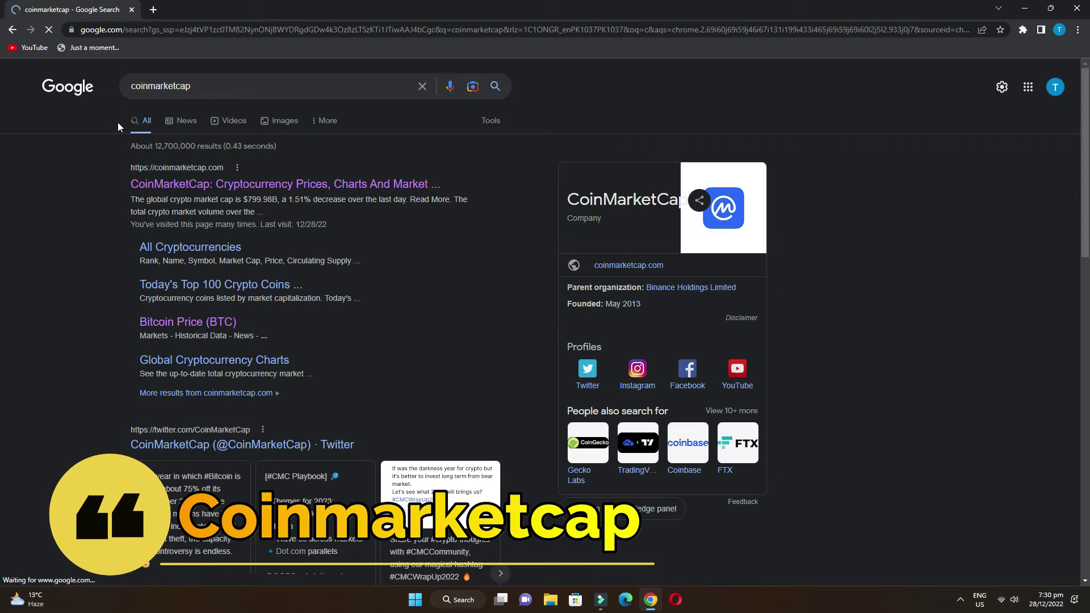
pyautogui.click(195, 188)
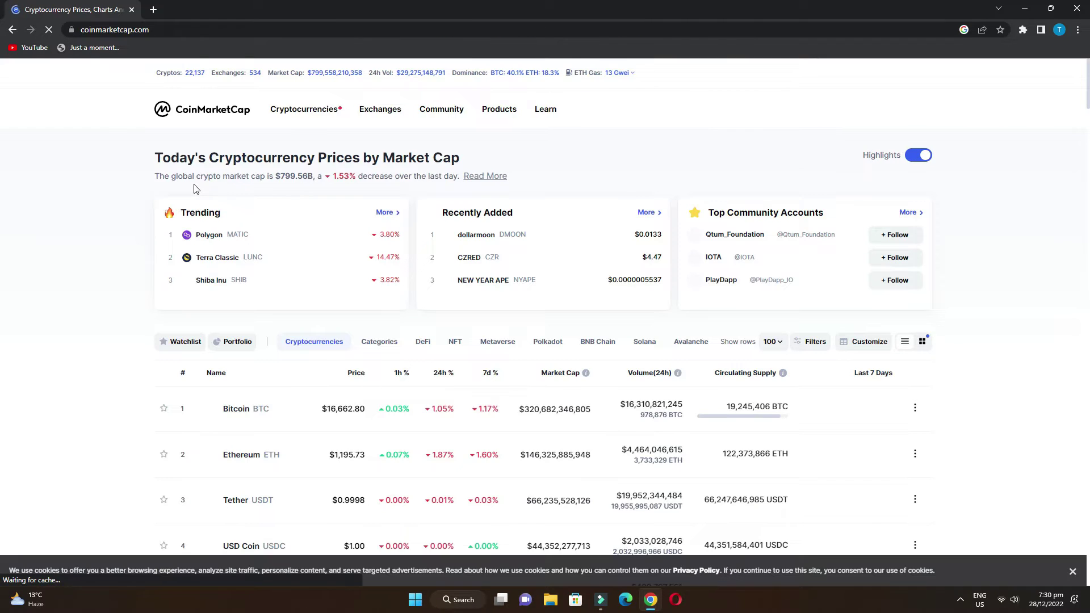
pyautogui.scroll(-3, 130, 212)
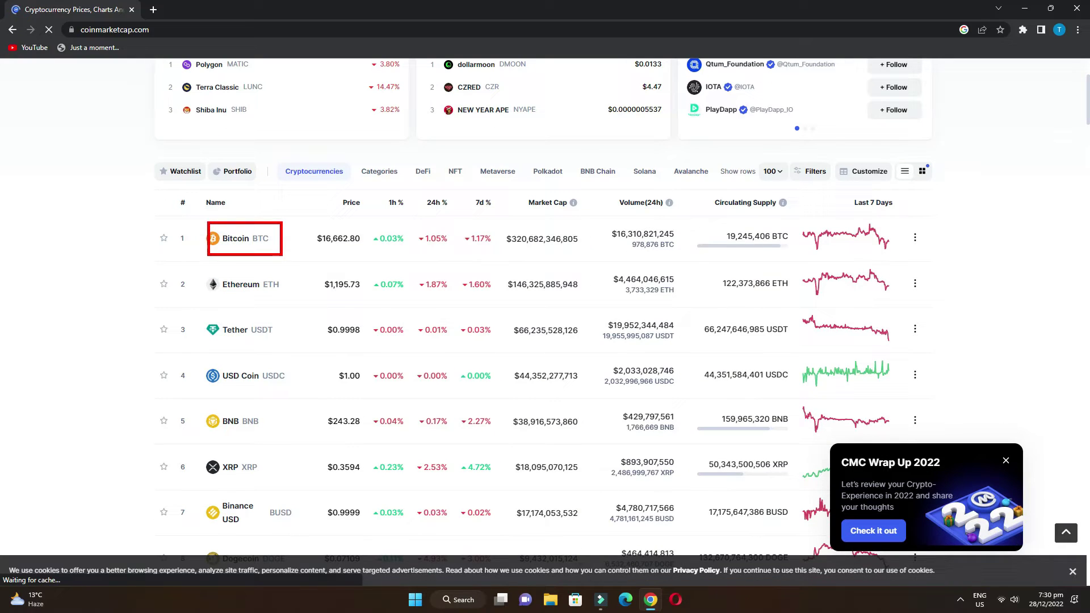
pyautogui.click(237, 240)
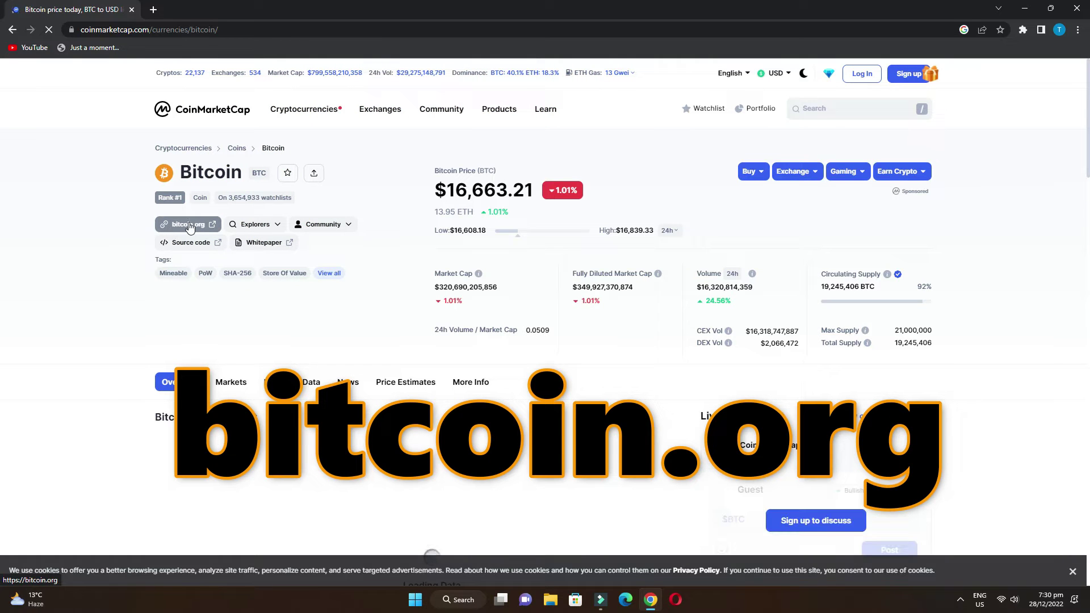
# Follow the bitcoin.org link, close the CoinMarketCap tab, and scroll through bitcoin.org
pyautogui.click(197, 225)
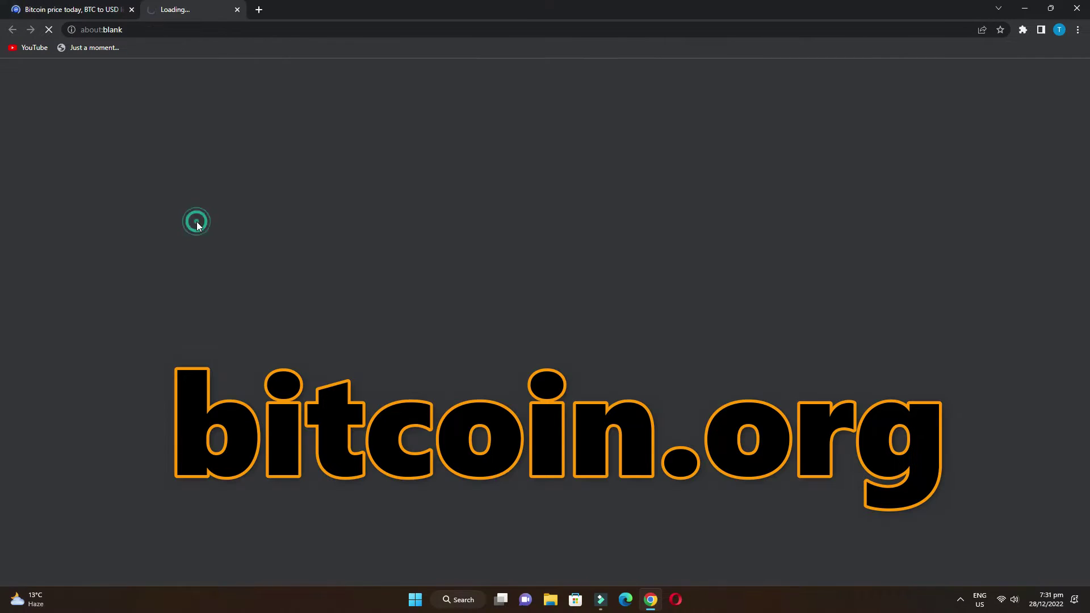
pyautogui.click(132, 9)
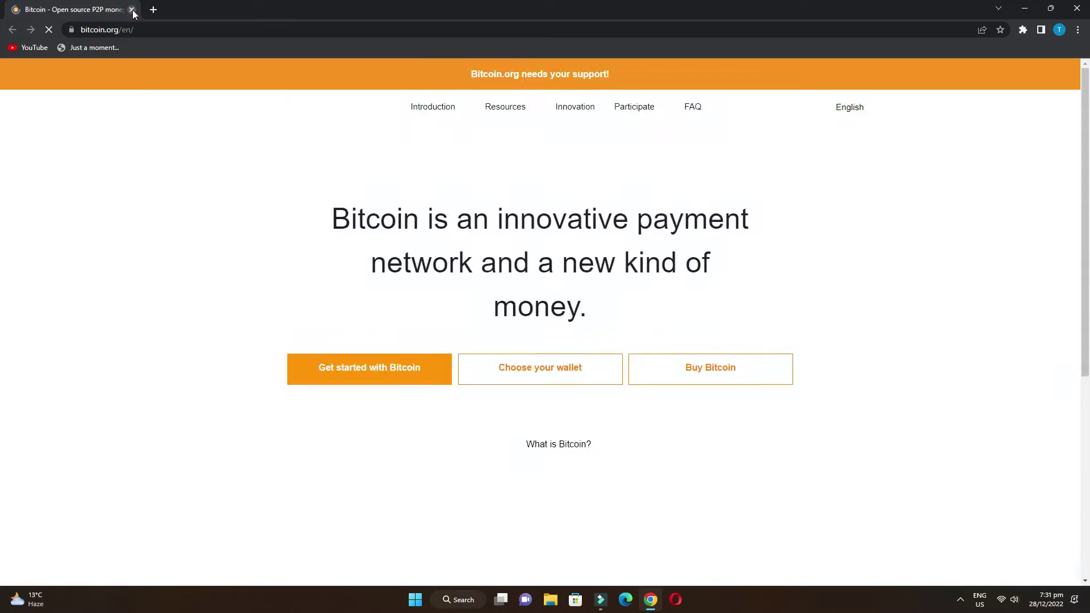
pyautogui.scroll(-15, 313, 253)
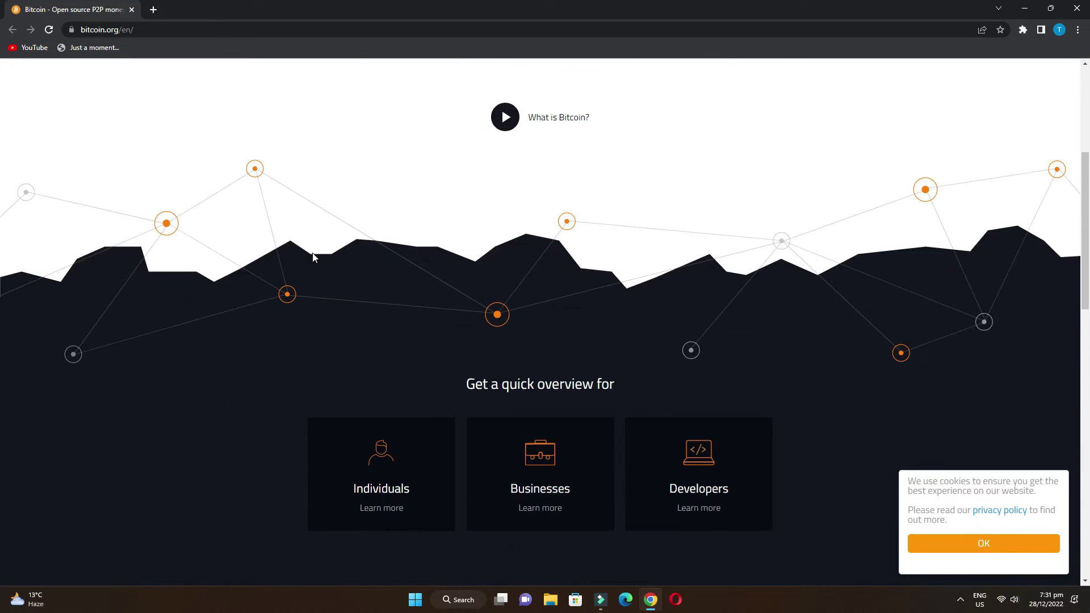
pyautogui.scroll(-3, 314, 255)
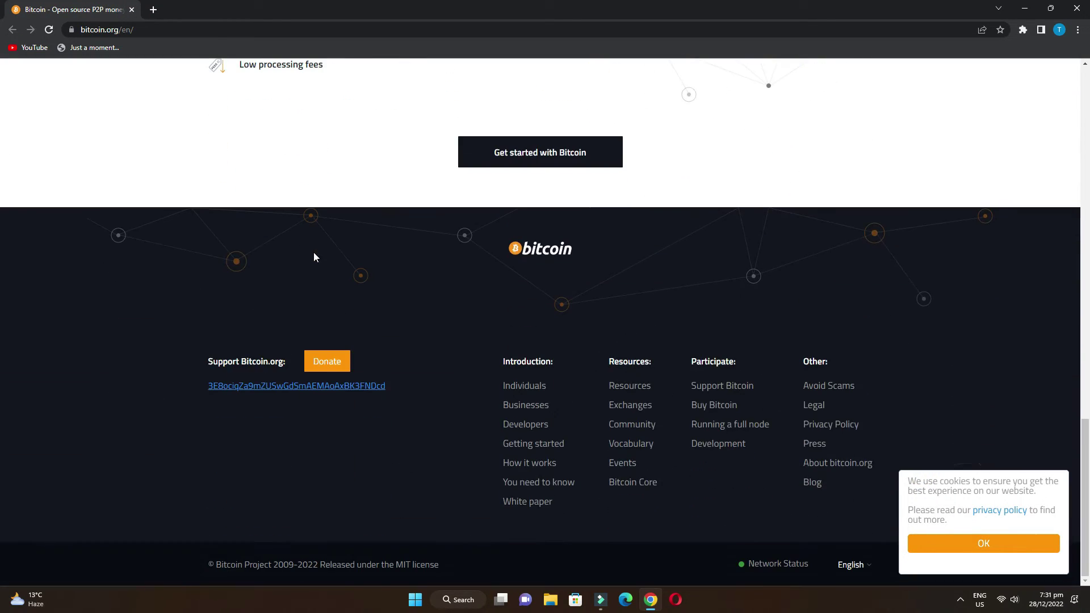
pyautogui.scroll(18, 306, 271)
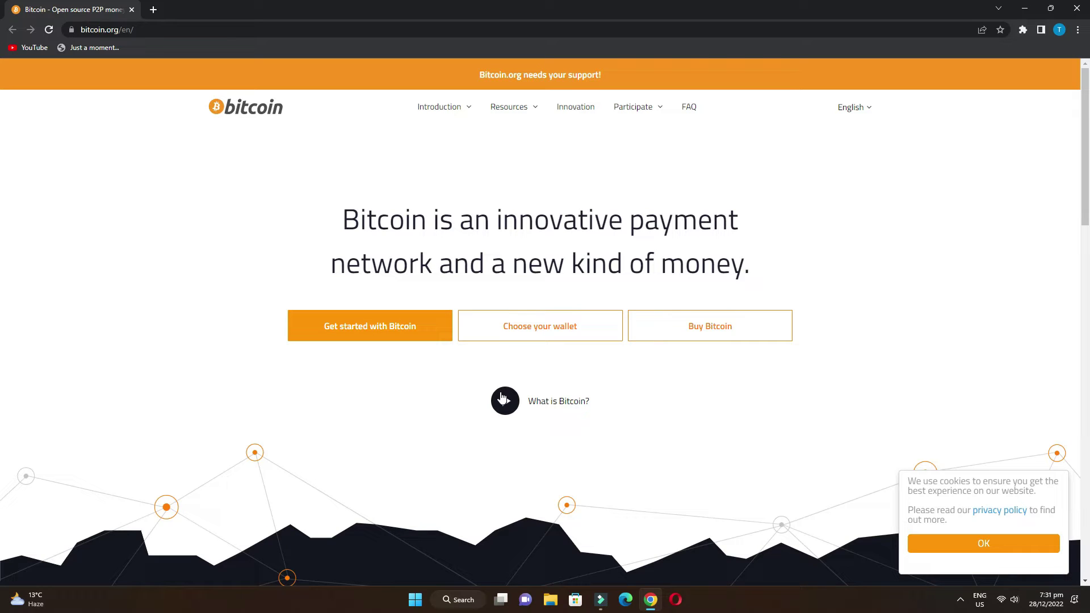
pyautogui.moveTo(453, 305)
pyautogui.mouseDown()
pyautogui.moveTo(540, 346)
pyautogui.moveTo(628, 349)
pyautogui.mouseUp()
pyautogui.press('Escape')
# Start bitcoin.org's wallet finder and pick Windows under Desktop wallets as the operating system
pyautogui.click(551, 332)
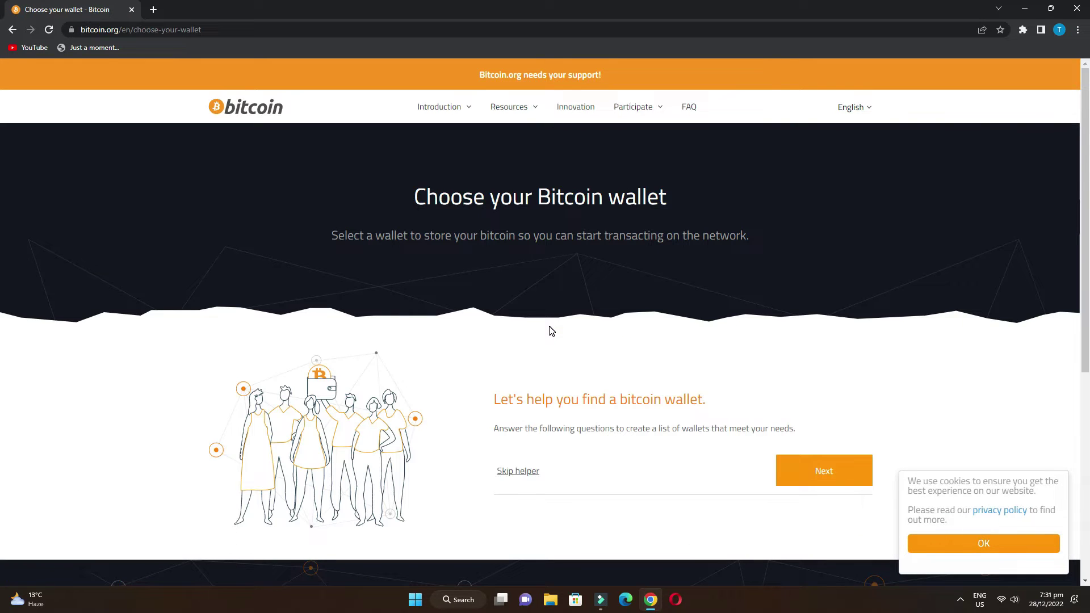
pyautogui.scroll(-3, 550, 332)
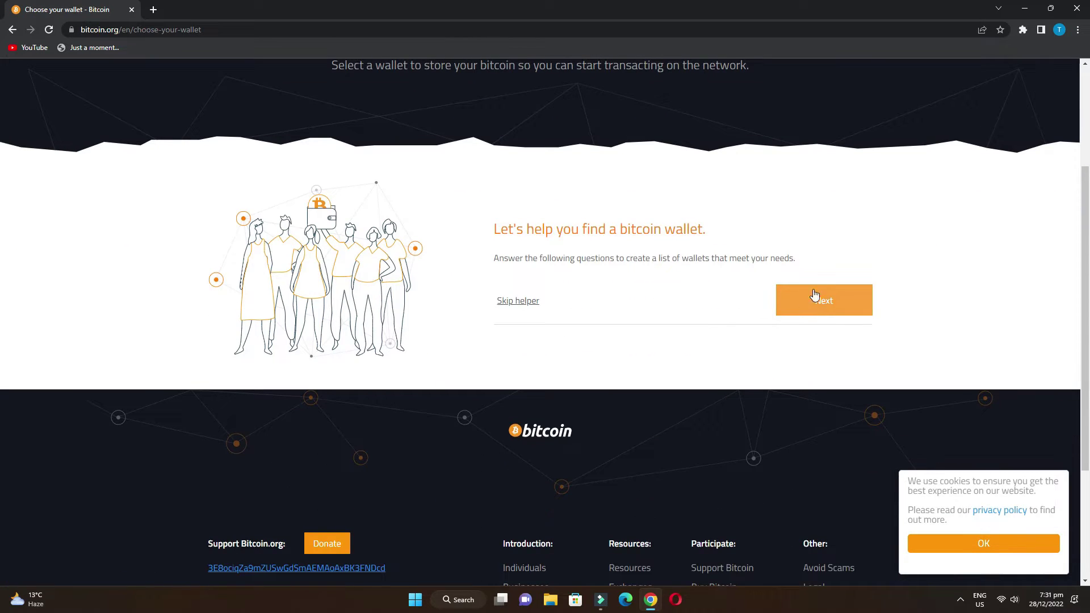
pyautogui.click(828, 304)
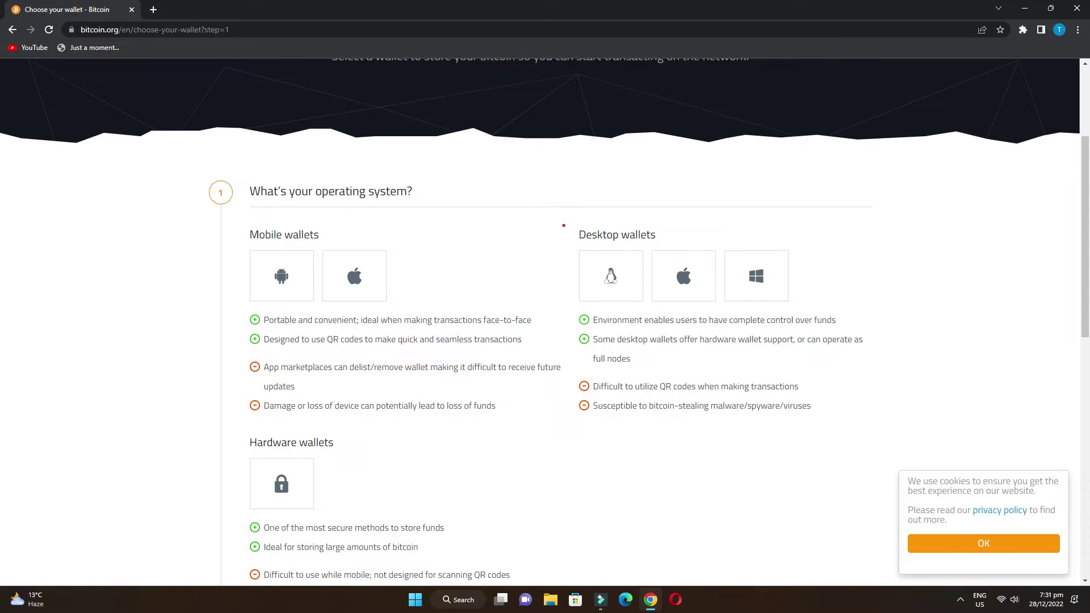
pyautogui.moveTo(721, 244)
pyautogui.mouseDown()
pyautogui.moveTo(744, 278)
pyautogui.moveTo(796, 304)
pyautogui.mouseUp()
pyautogui.press('Escape')
pyautogui.click(763, 287)
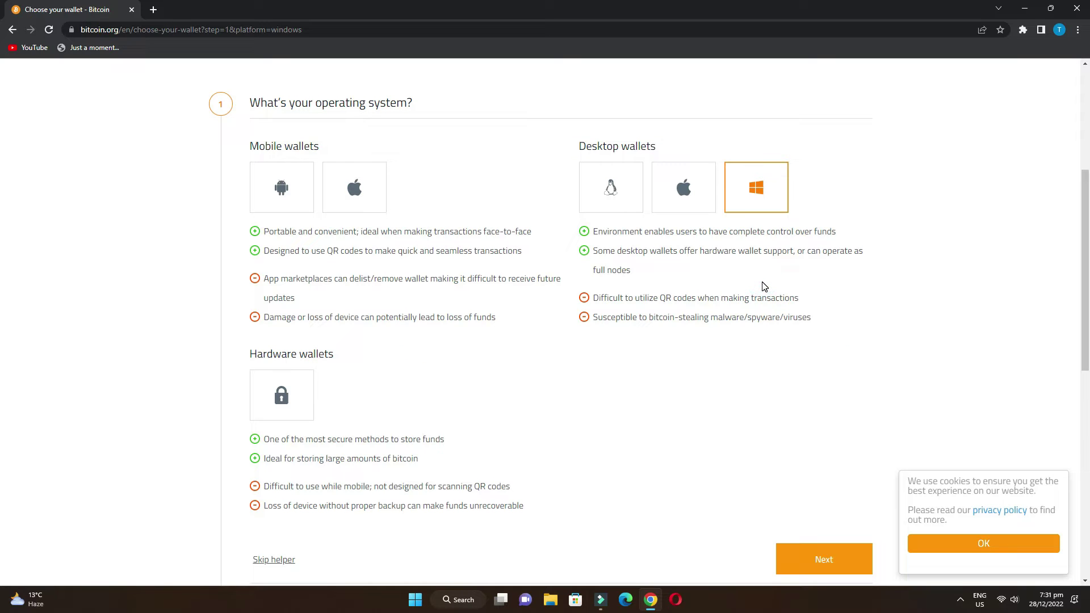
pyautogui.scroll(-5, 763, 287)
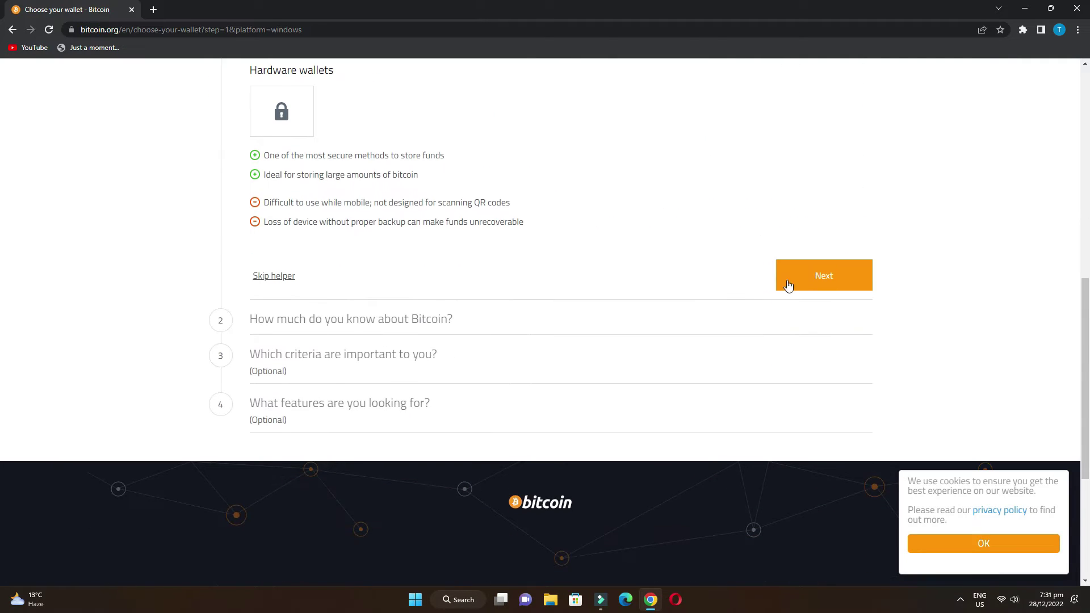
pyautogui.click(824, 279)
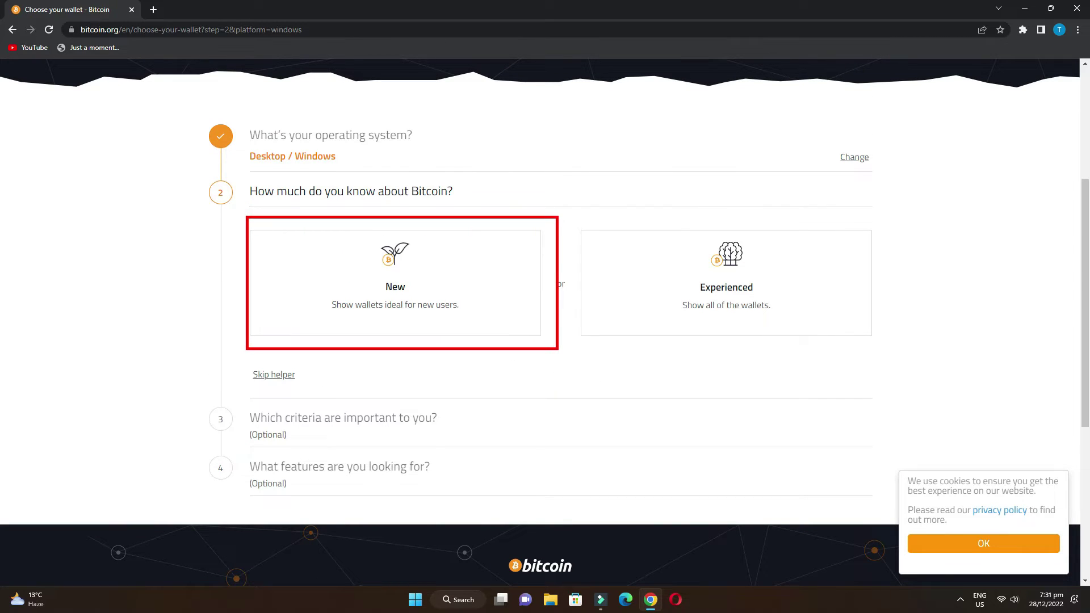
# Answer the Bitcoin knowledge question as New and continue to the wallet criteria
pyautogui.click(396, 294)
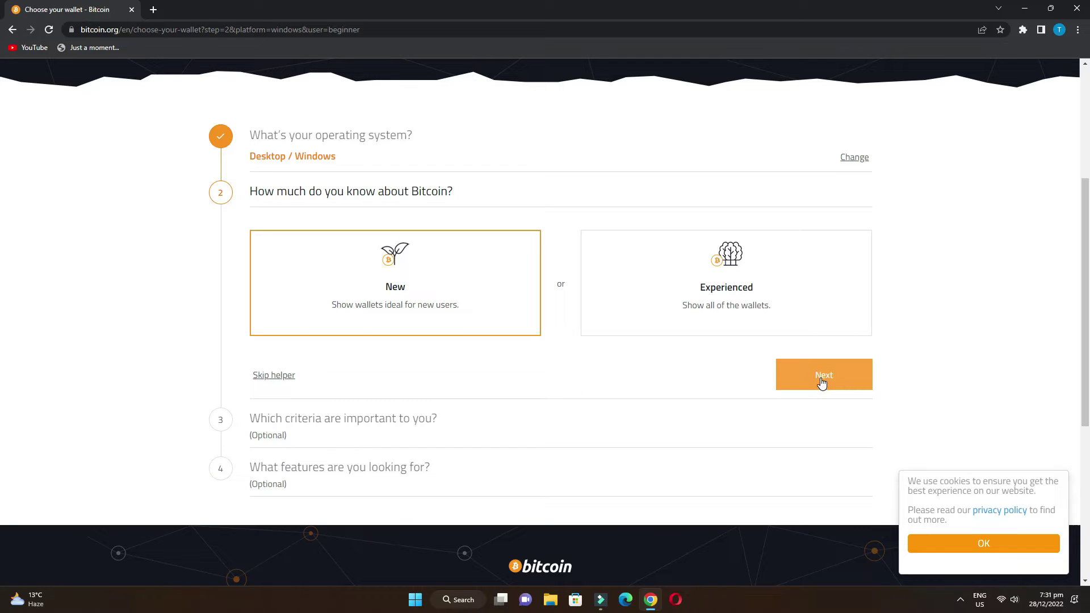
pyautogui.click(824, 377)
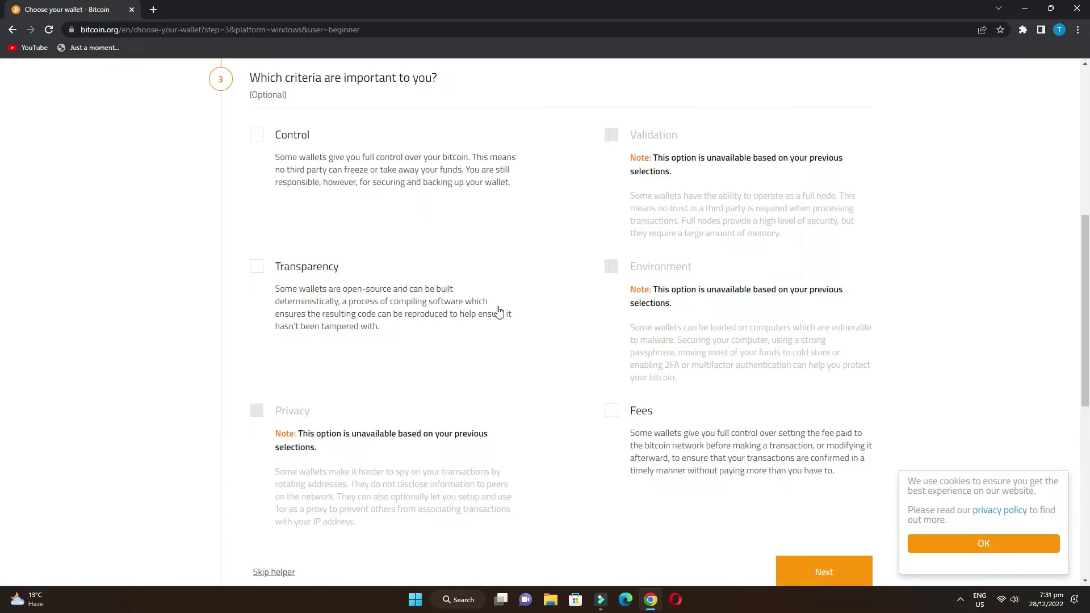
pyautogui.scroll(1, 253, 153)
pyautogui.moveTo(252, 135); pyautogui.dragTo(431, 135)
pyautogui.click(240, 225)
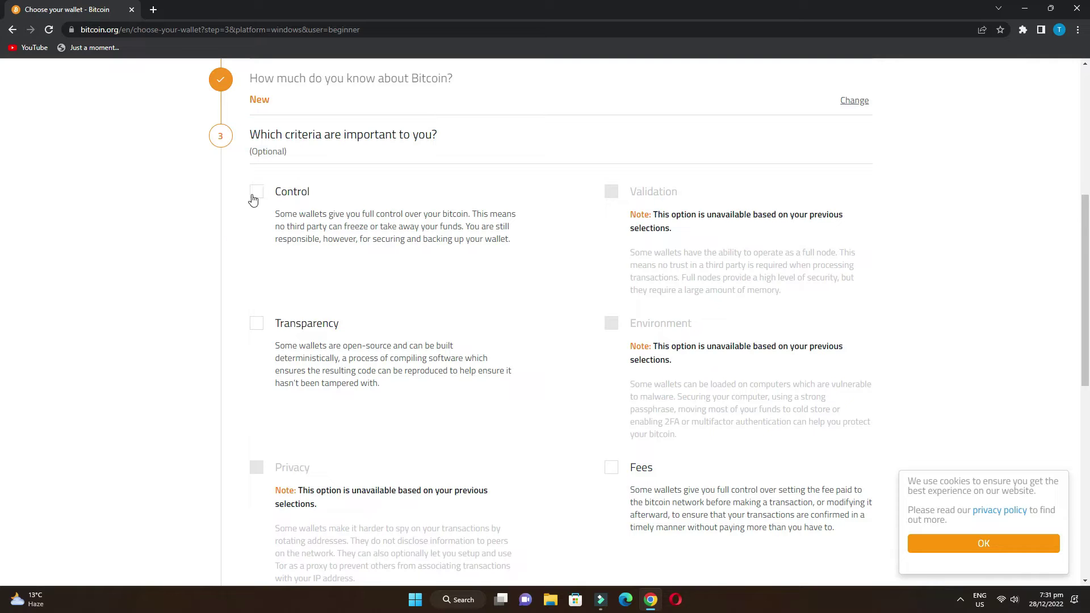
pyautogui.moveTo(276, 217); pyautogui.dragTo(512, 249)
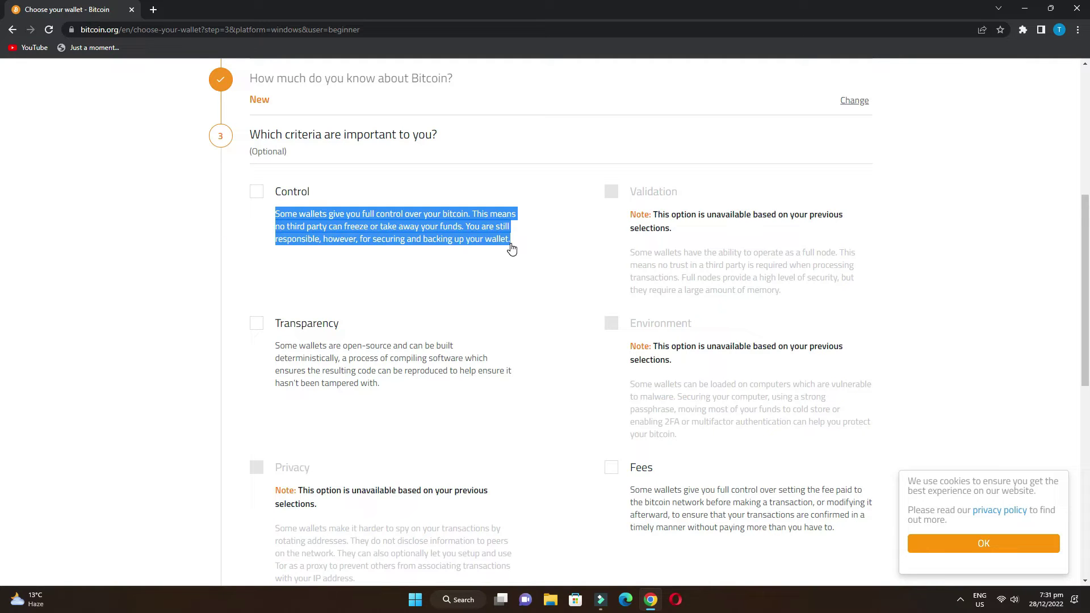
# Require Control, Transparency and 2FA, then show the matching Windows wallet, Electrum
pyautogui.click(256, 194)
pyautogui.click(256, 324)
pyautogui.scroll(-3, 538, 355)
pyautogui.click(821, 465)
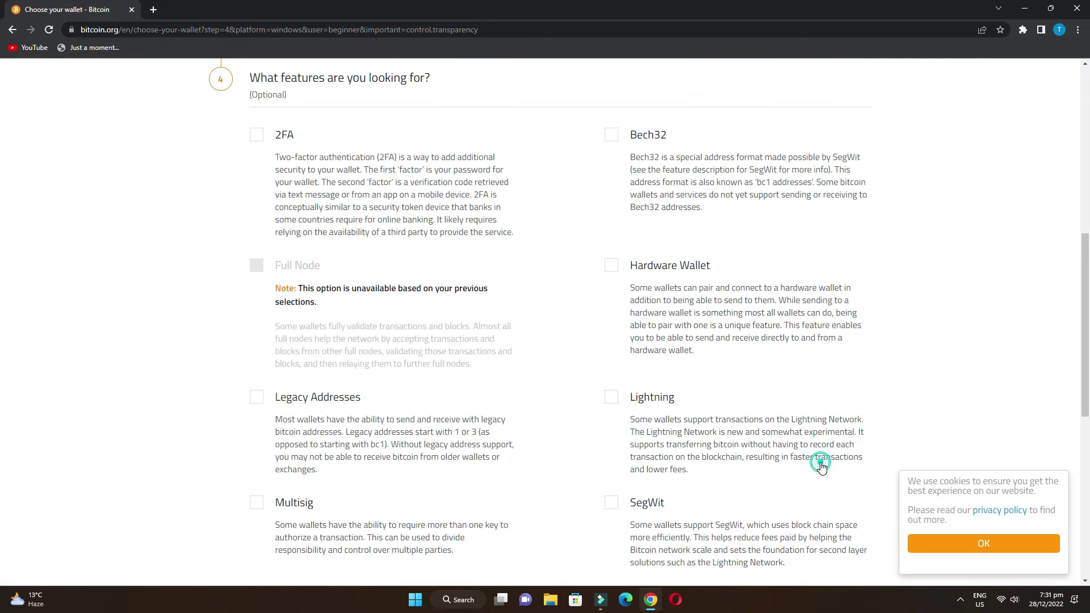
pyautogui.click(258, 139)
pyautogui.scroll(-2, 533, 372)
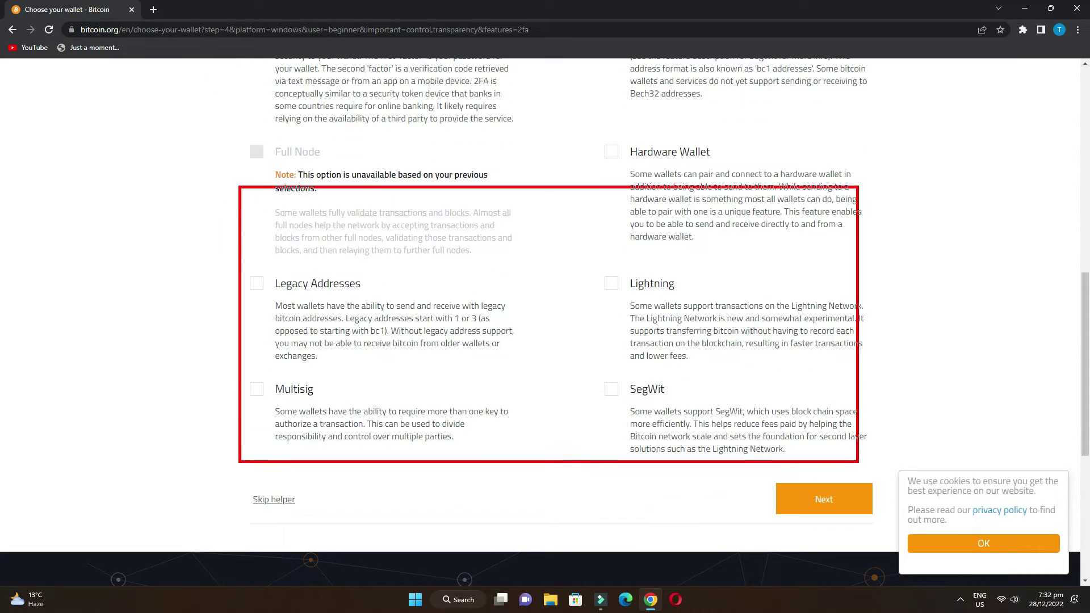
pyautogui.click(823, 503)
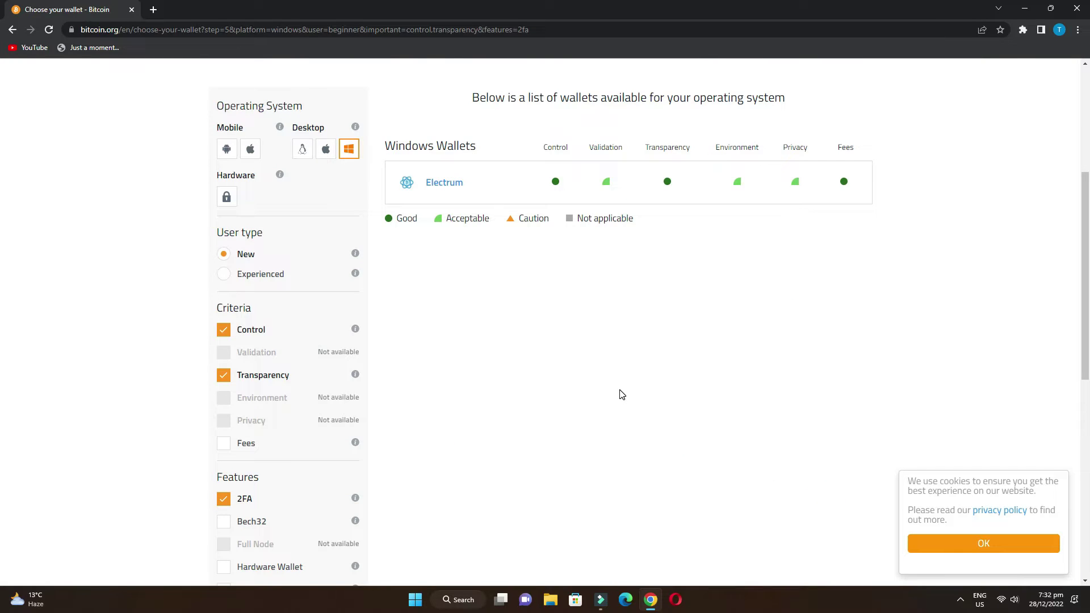
# Open Electrum's bitcoin.org wallet page and follow its Windows website link to electrum.org
pyautogui.scroll(2, 622, 394)
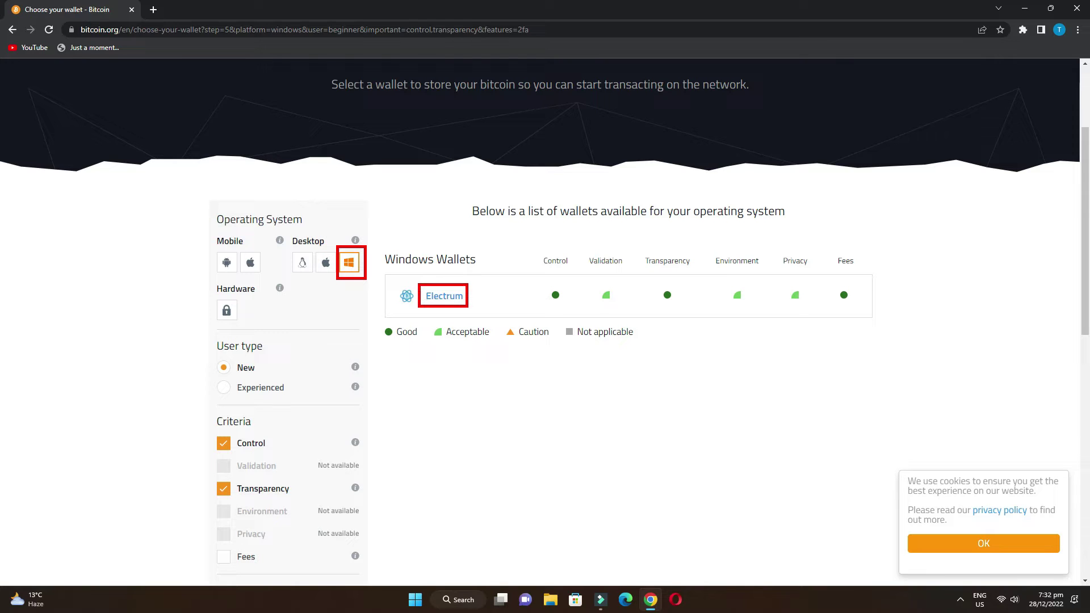
pyautogui.click(448, 296)
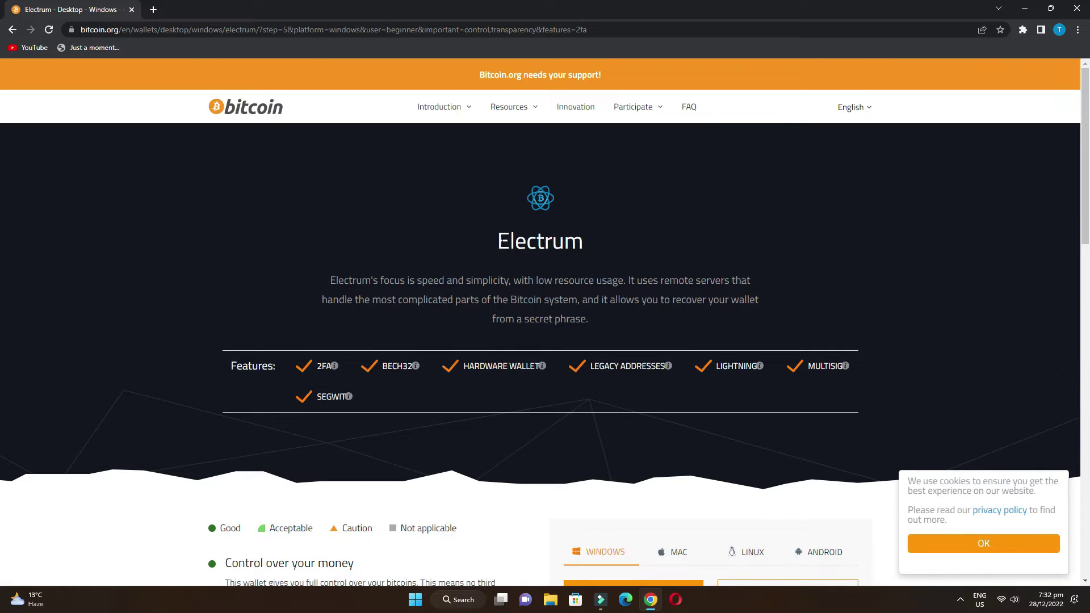
pyautogui.moveTo(501, 241); pyautogui.dragTo(588, 243)
pyautogui.click(276, 168)
pyautogui.scroll(-5, 480, 407)
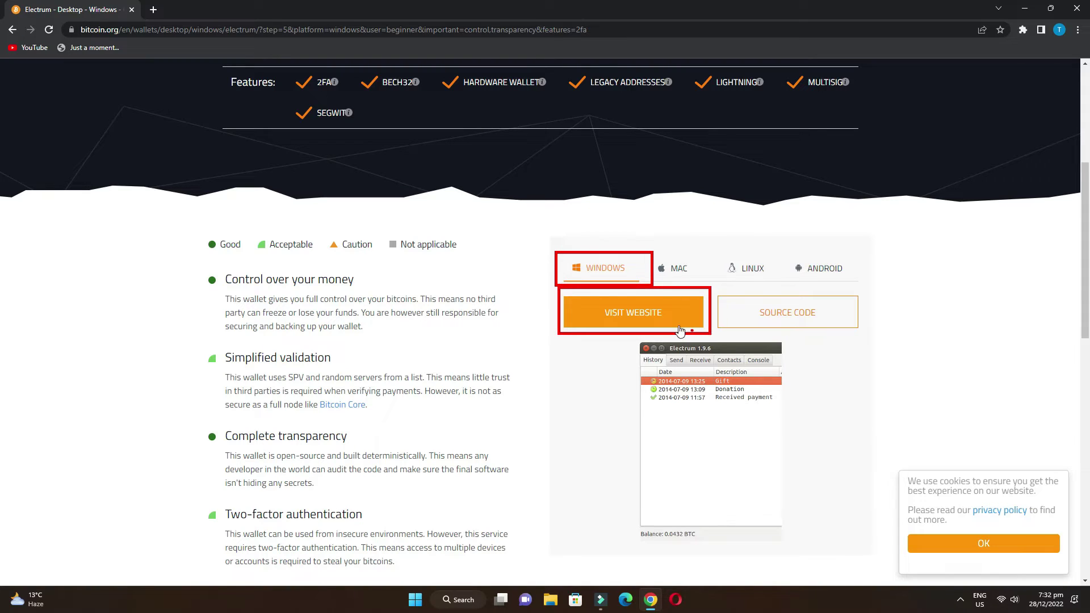
pyautogui.click(627, 313)
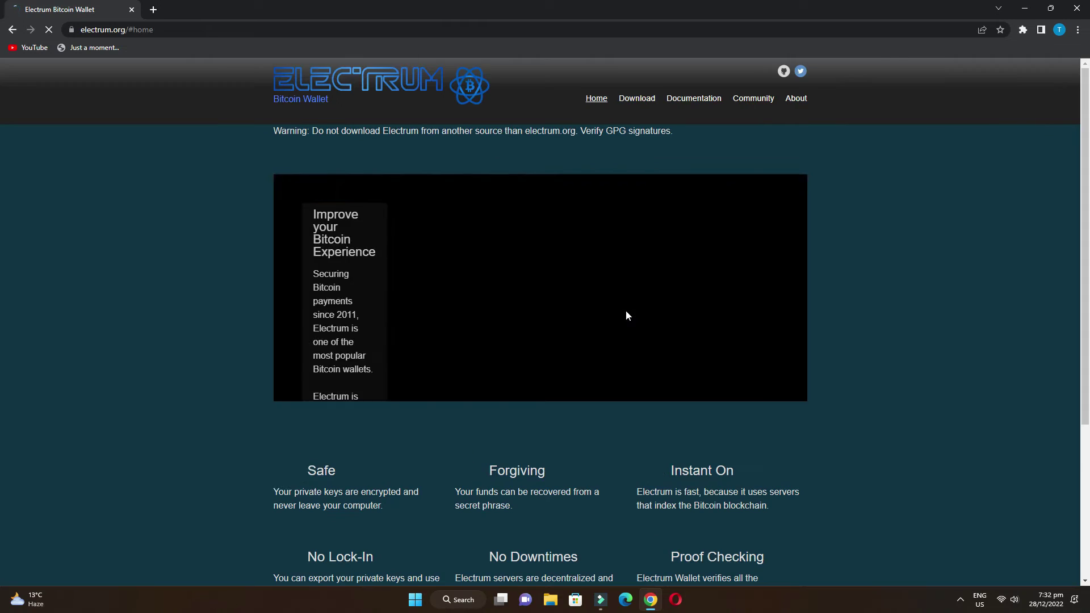
# Open electrum.org's Download page listing the Electrum-4.3.2 Windows Installer, Standalone and Portable builds
pyautogui.scroll(-3, 584, 414)
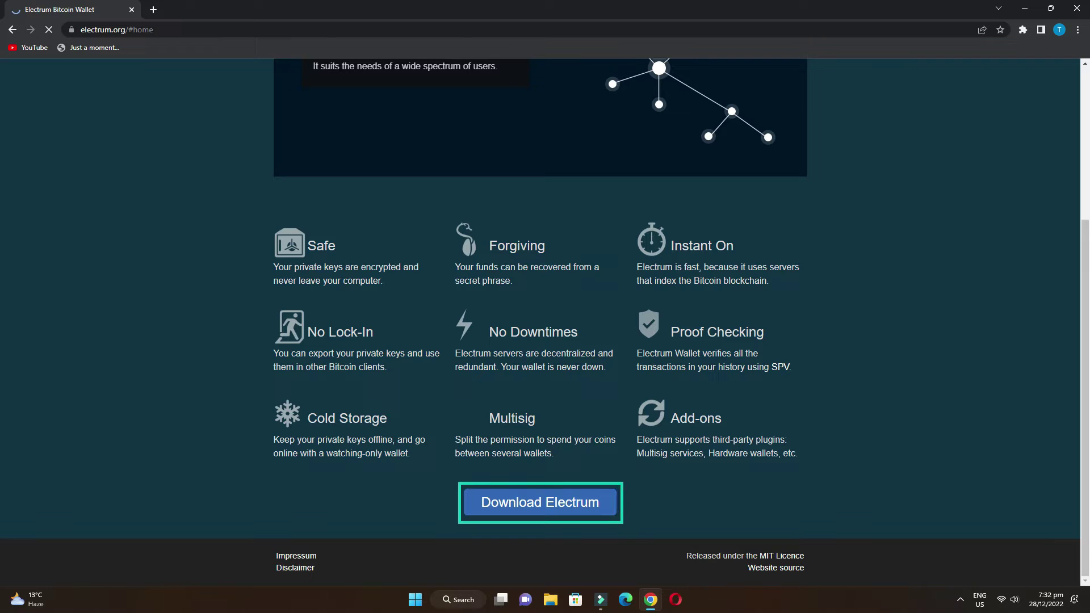
pyautogui.click(519, 508)
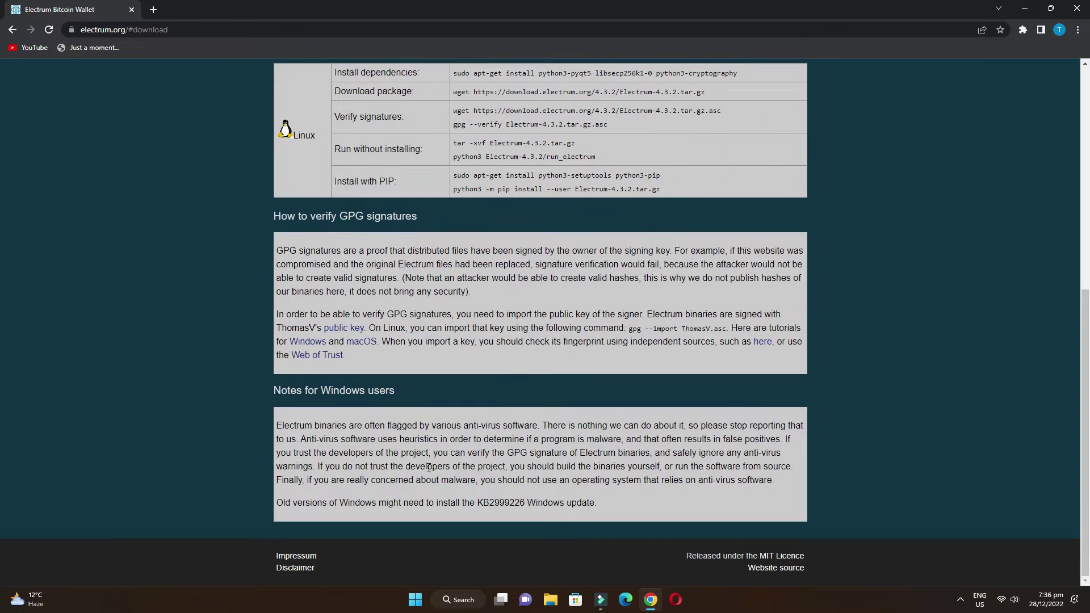
pyautogui.scroll(10, 413, 452)
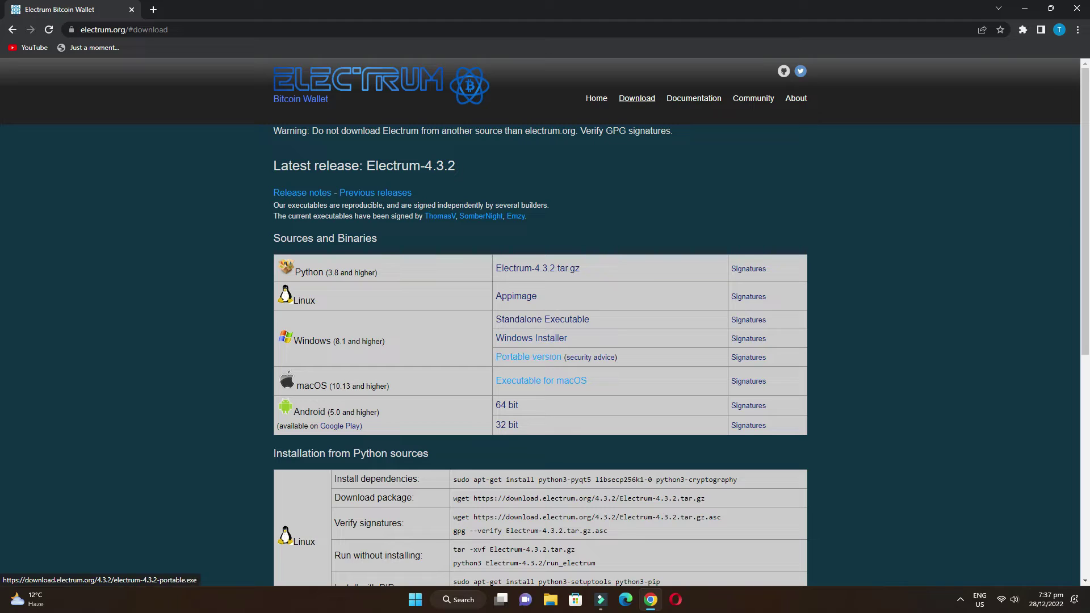
pyautogui.moveTo(489, 327); pyautogui.dragTo(570, 347)
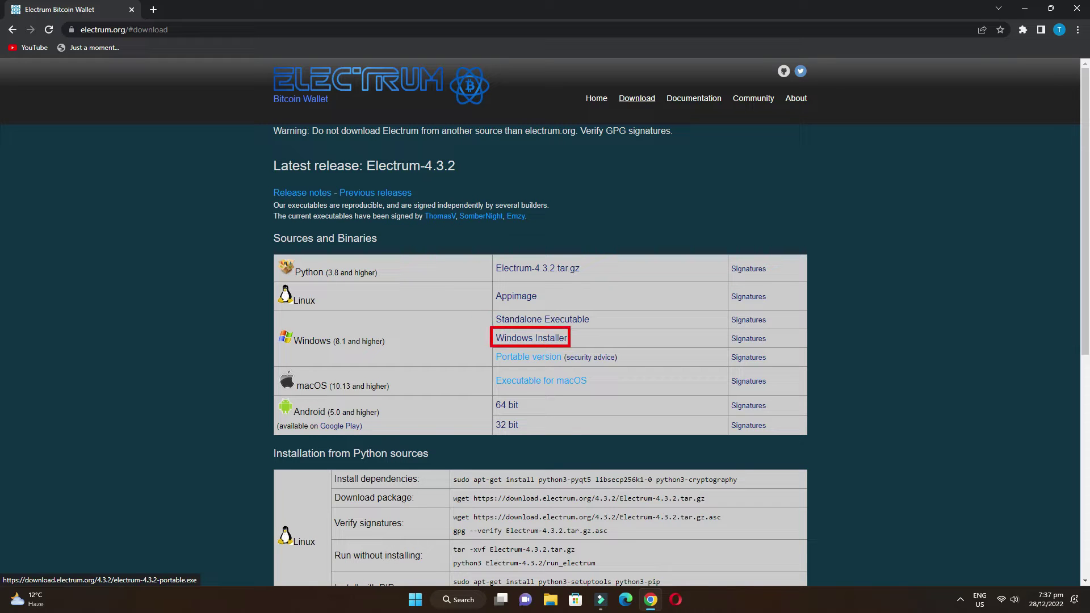
# Download electrum-4.3.2-setup.exe (30.96 MB) with IDM into Downloads\Programs, then minimize Chrome
pyautogui.click(544, 339)
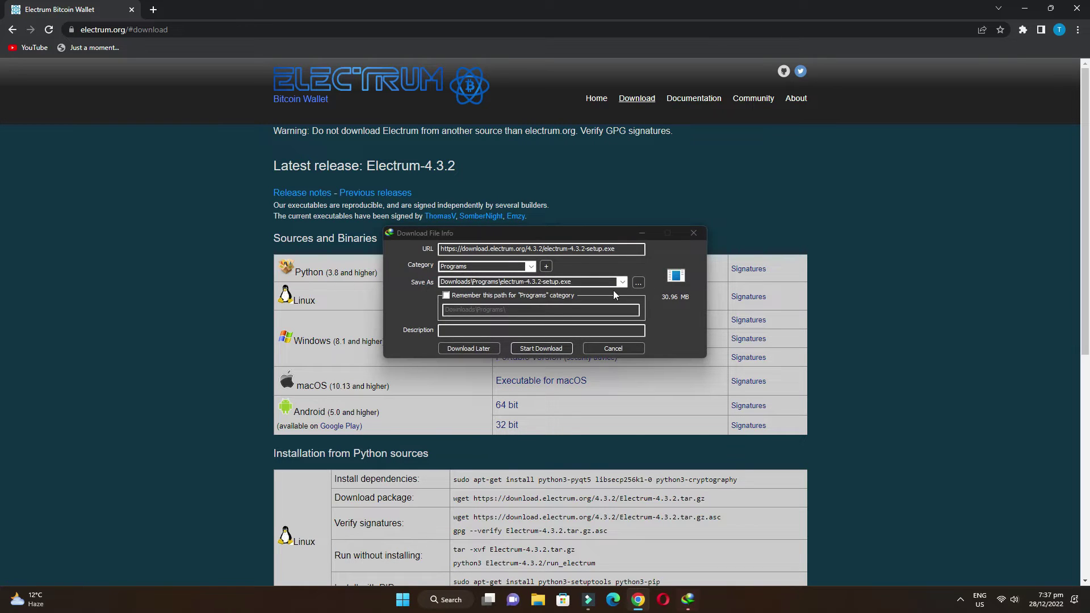
pyautogui.click(571, 282)
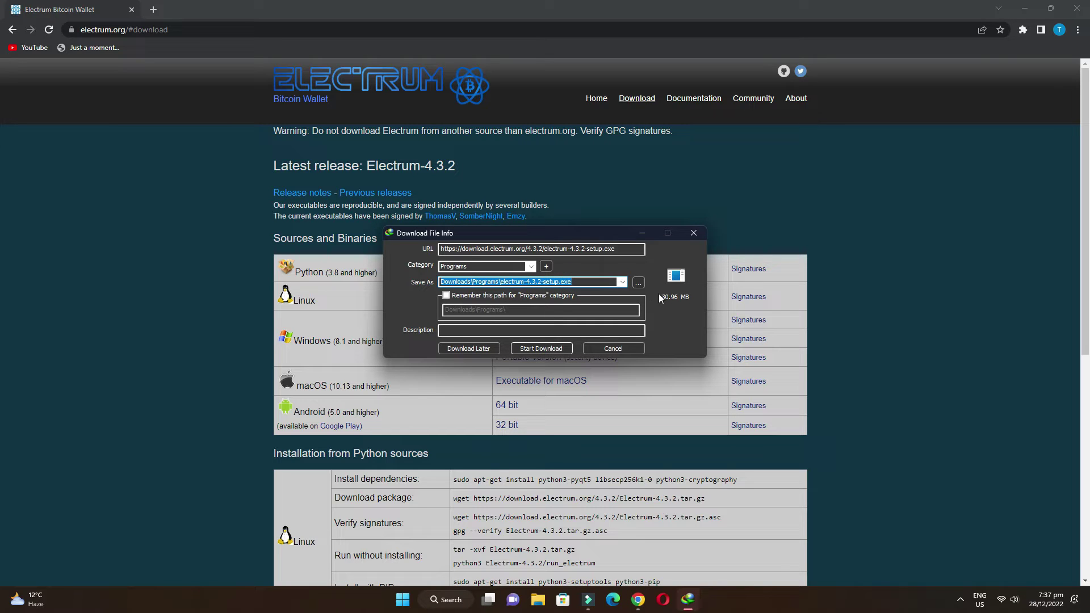
pyautogui.click(547, 350)
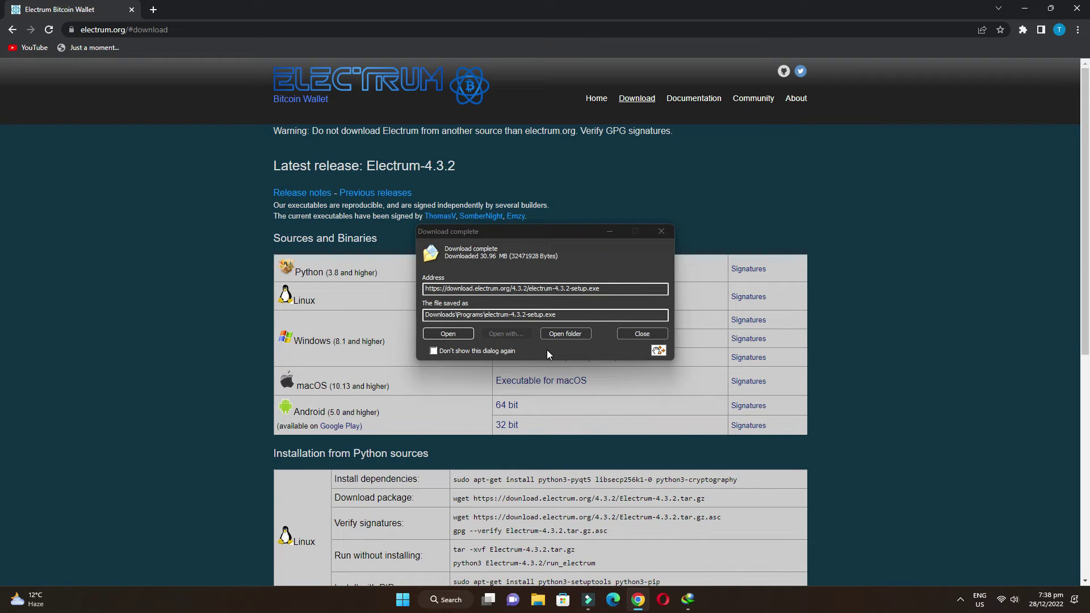
pyautogui.click(1022, 9)
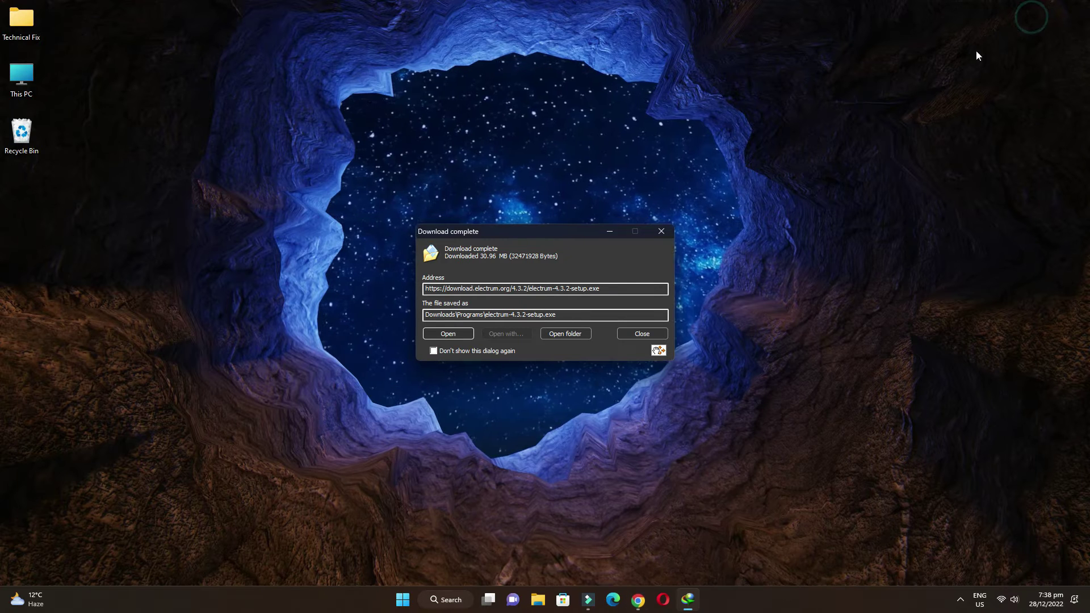
# Run the downloaded setup and install Electrum 4.3.2 to C:\Program Files (x86)\Electrum
pyautogui.click(448, 335)
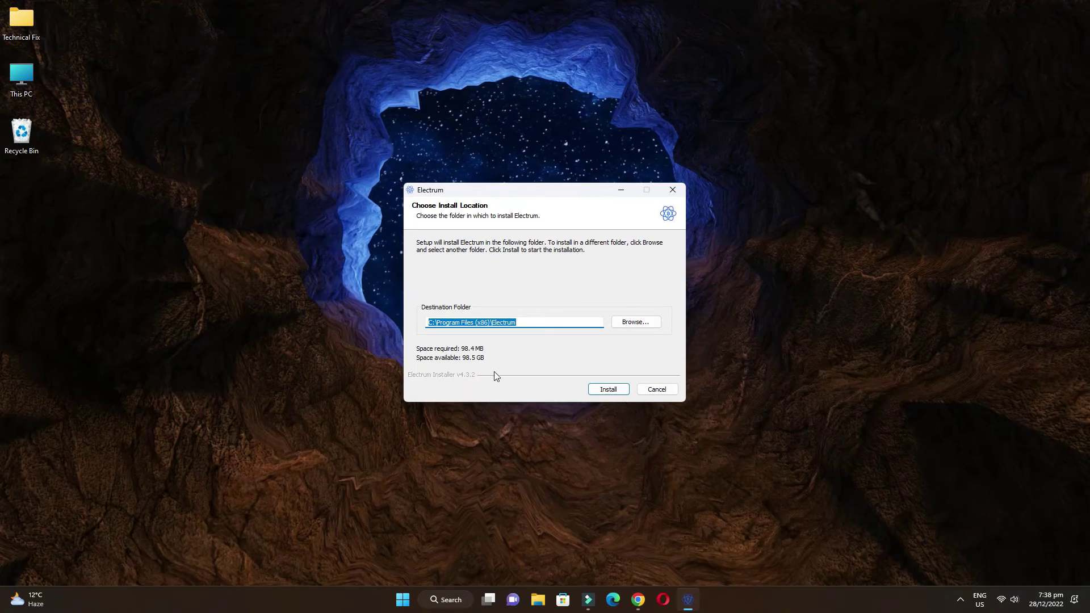
pyautogui.moveTo(553, 322); pyautogui.dragTo(423, 322)
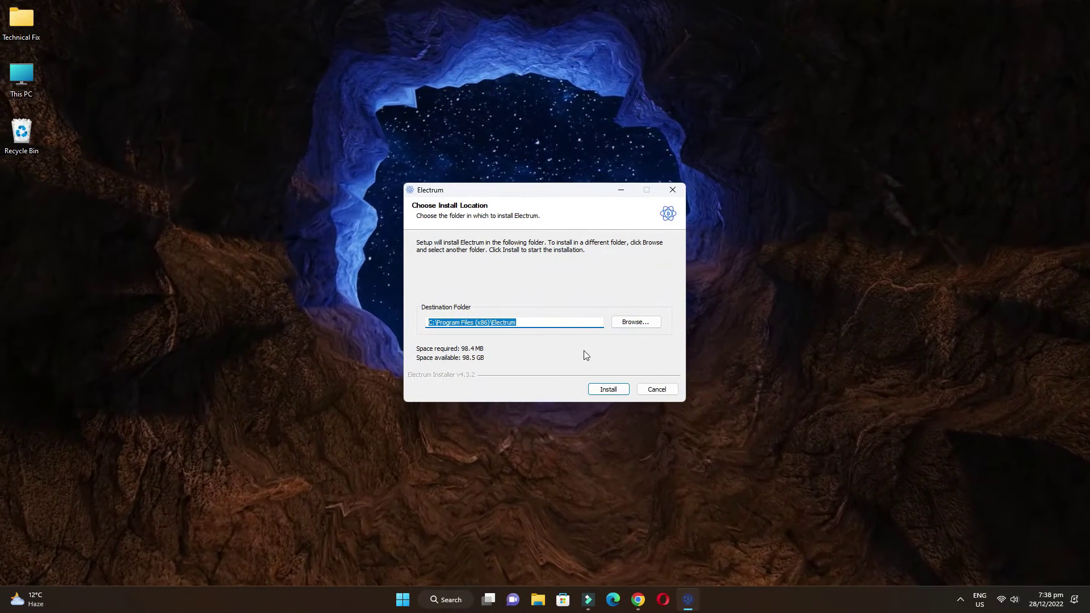
pyautogui.click(608, 390)
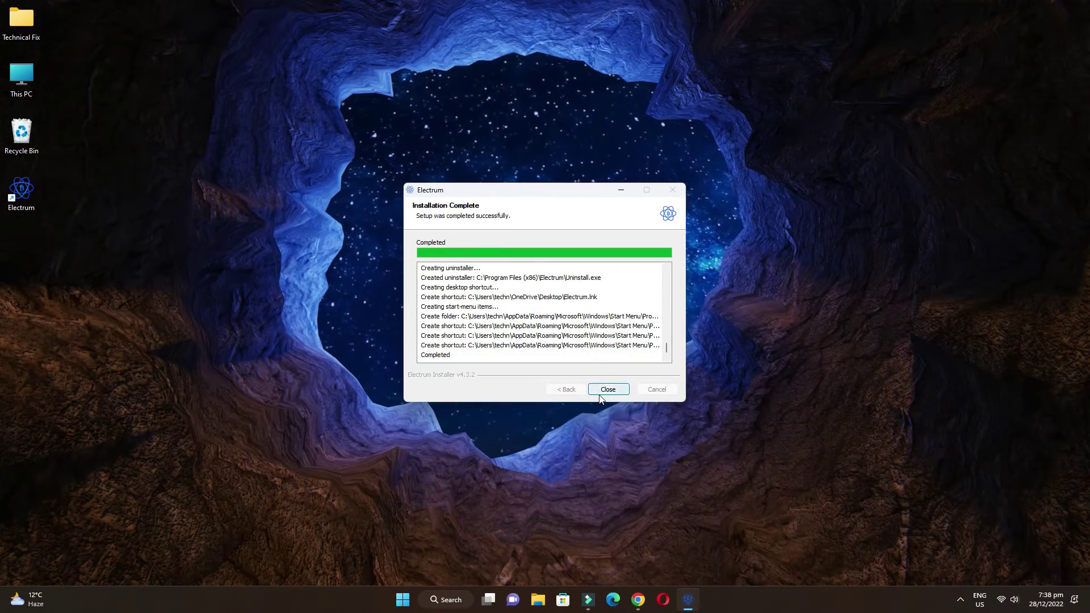
pyautogui.click(606, 392)
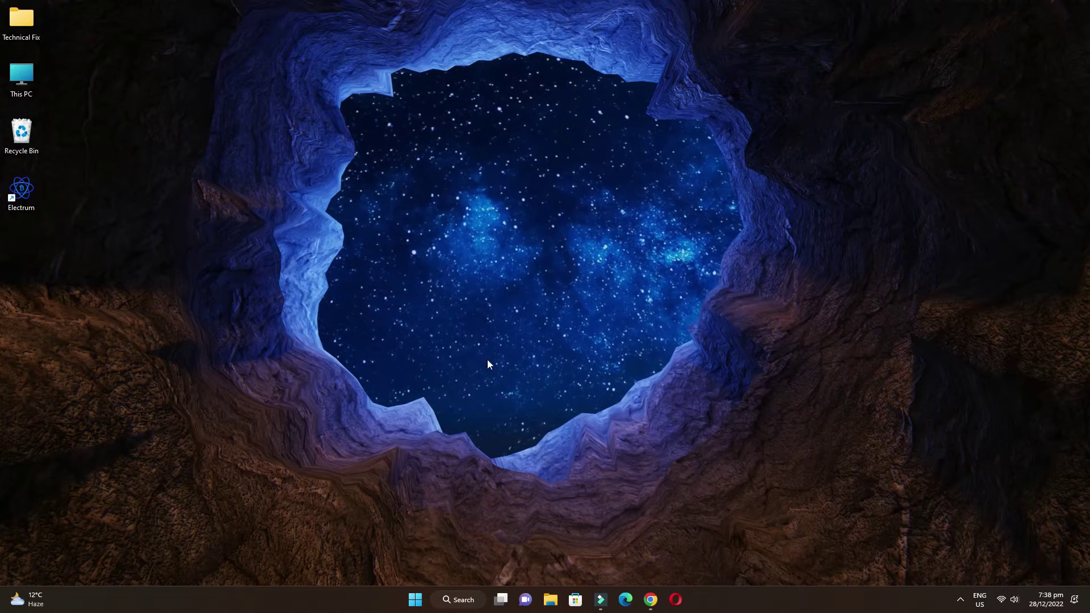
# Launch Electrum from its desktop shortcut and accept automatic server connection
pyautogui.rightClick(23, 188)
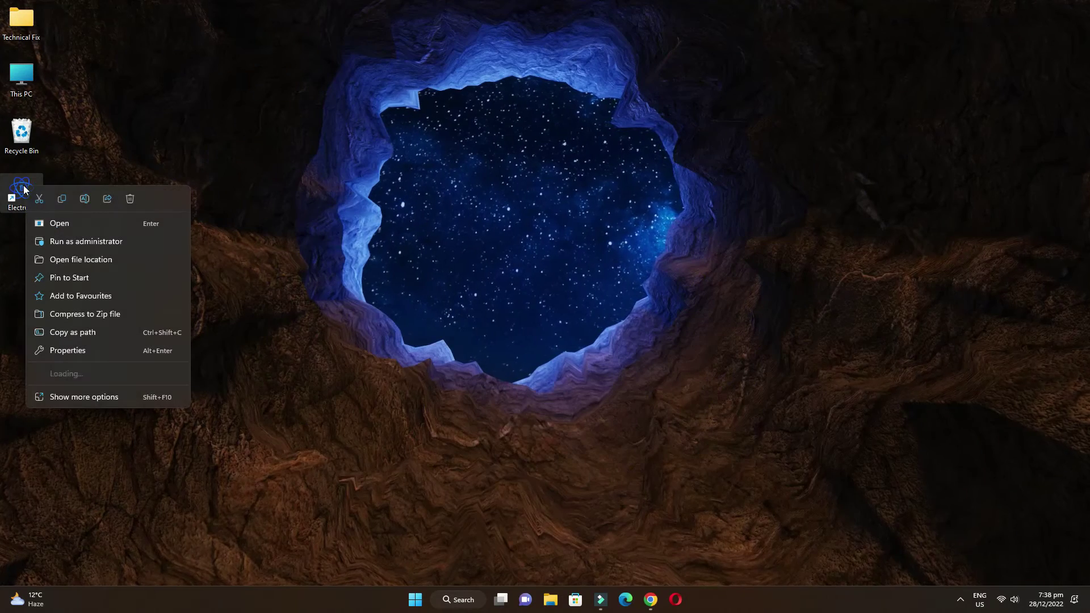
pyautogui.click(55, 223)
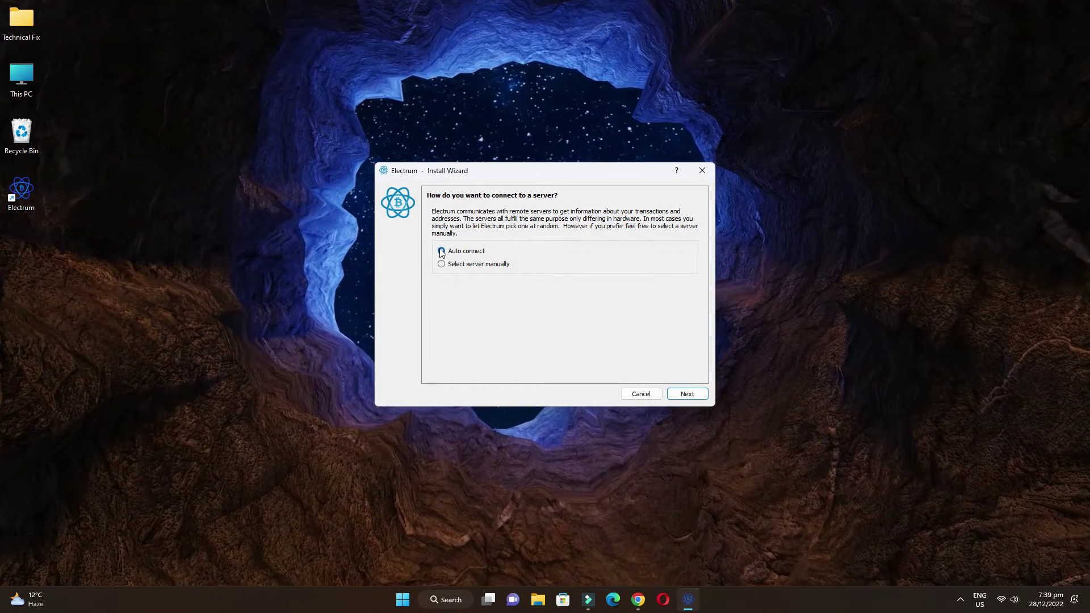
pyautogui.click(687, 394)
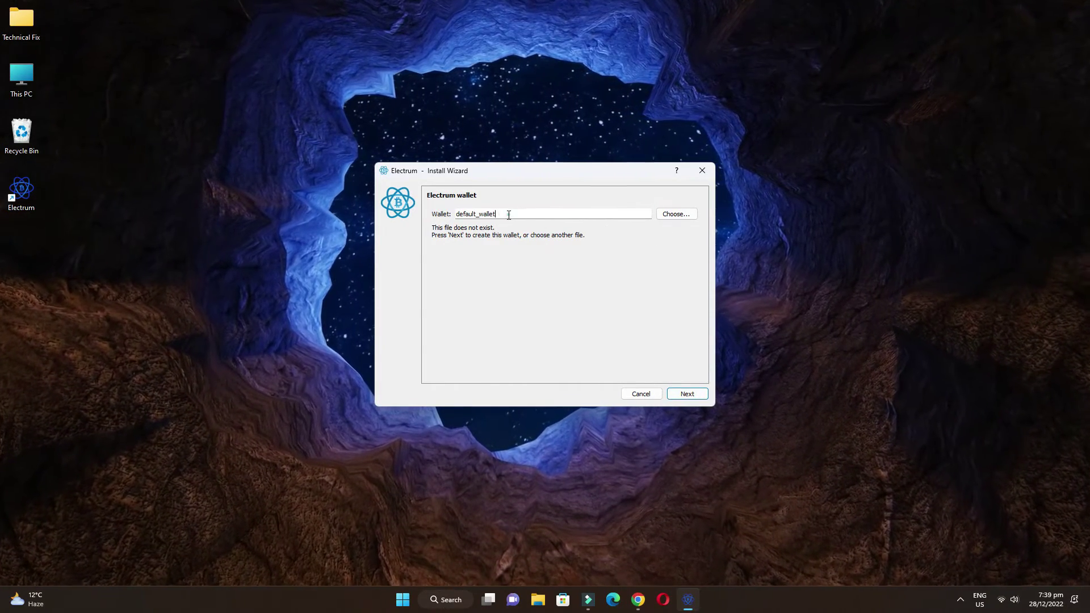
# Name the wallet default_wallet, choose Standard wallet, and select Create a new seed
pyautogui.doubleClick(566, 211)
pyautogui.click(688, 392)
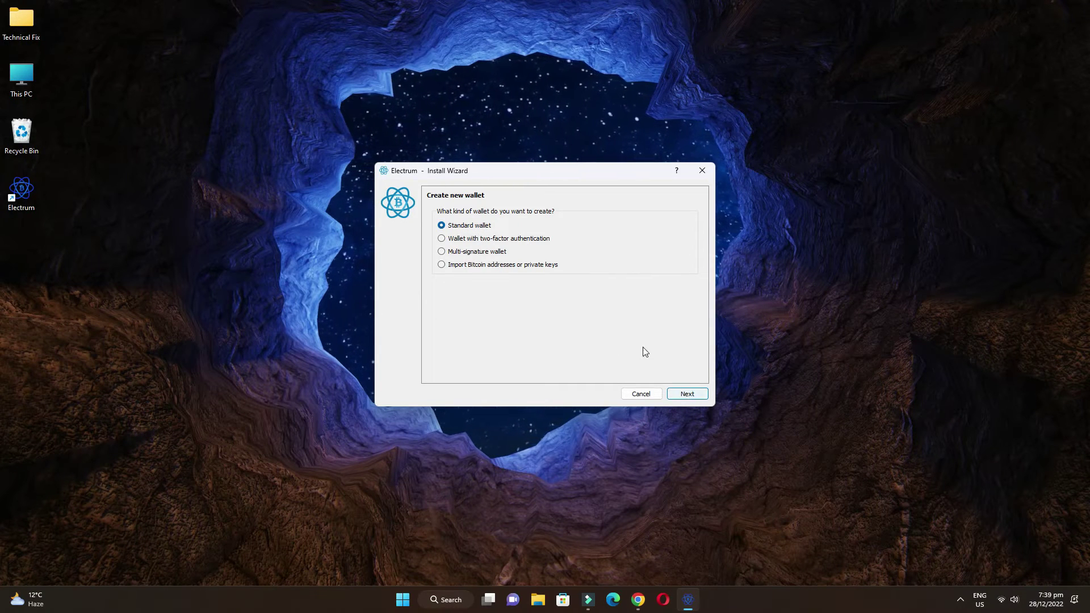
pyautogui.click(687, 394)
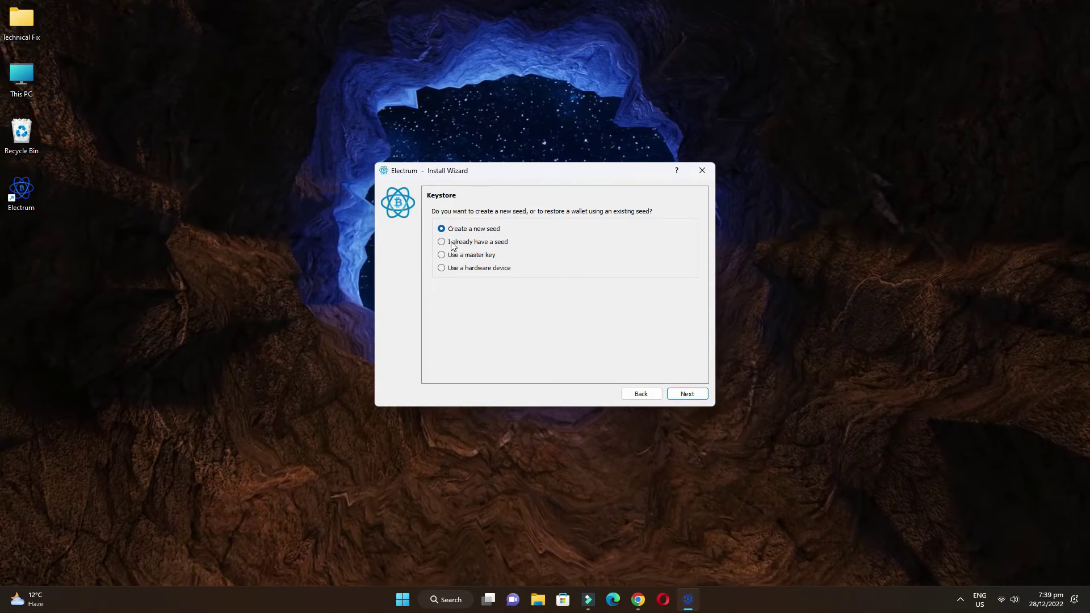
pyautogui.click(442, 243)
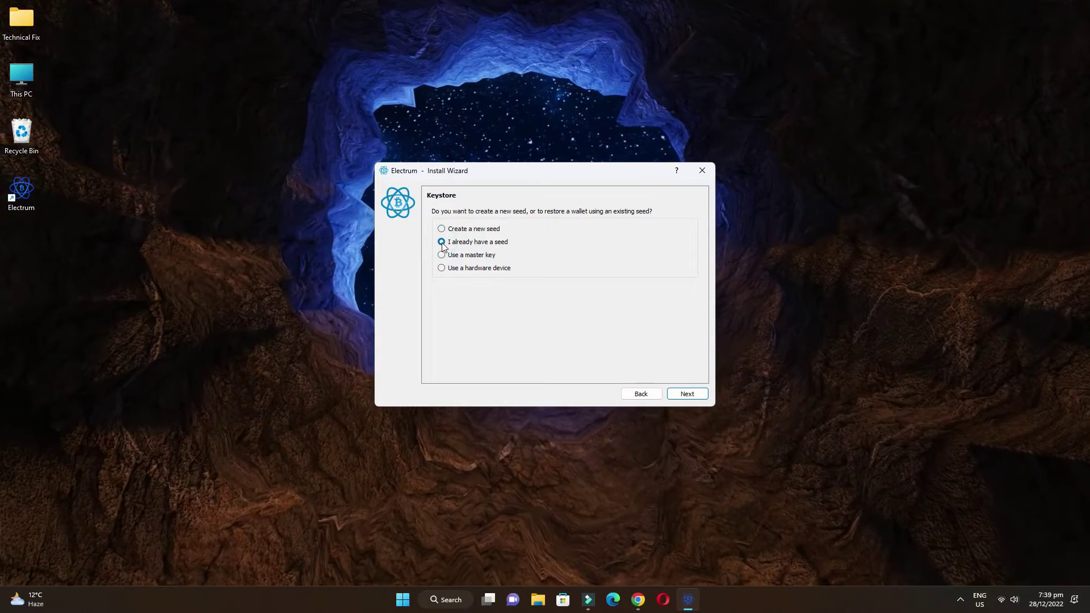
pyautogui.click(442, 229)
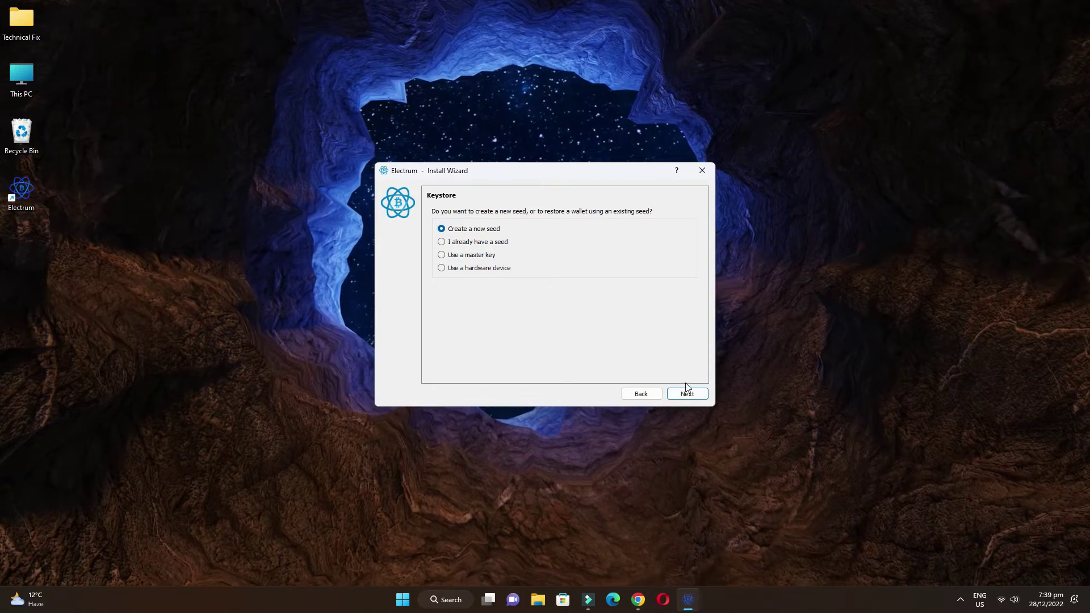
# Generate the 12-word wallet seed and copy the whole phrase to the clipboard
pyautogui.click(696, 394)
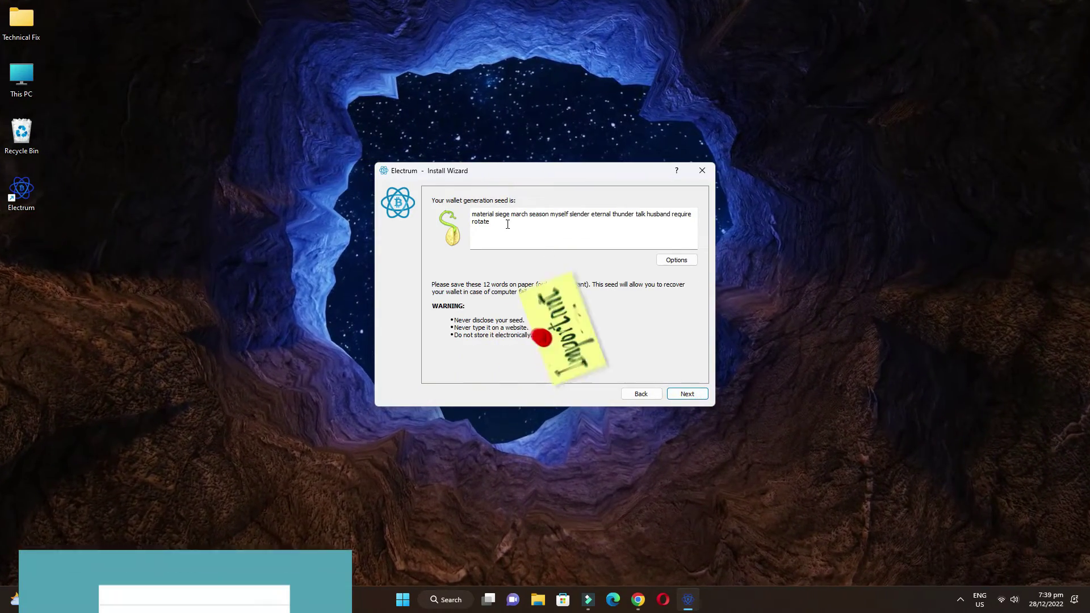
pyautogui.moveTo(490, 222); pyautogui.dragTo(471, 217)
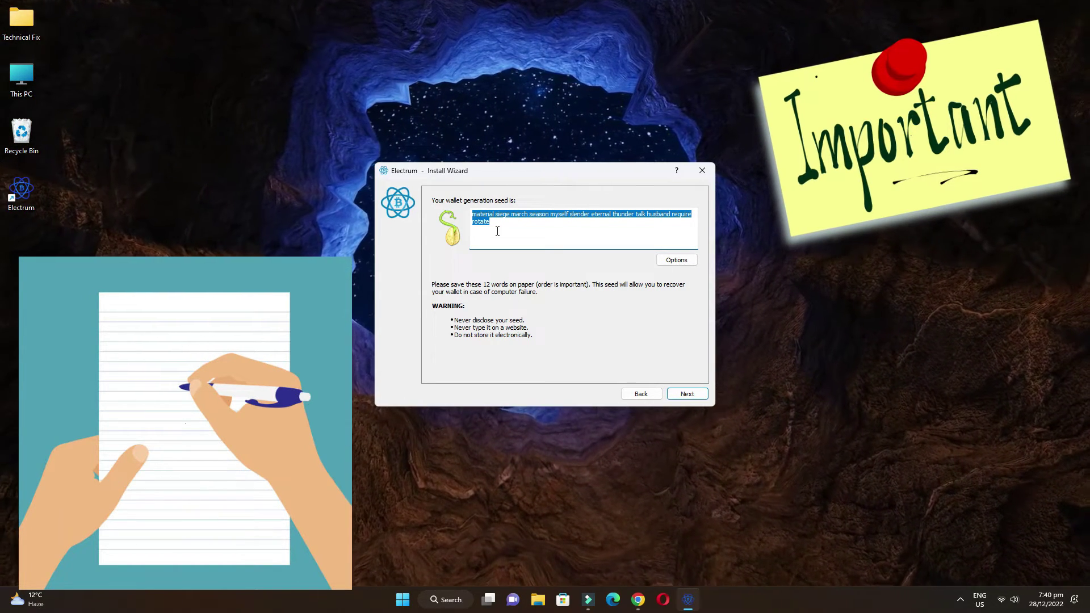
pyautogui.rightClick(486, 225)
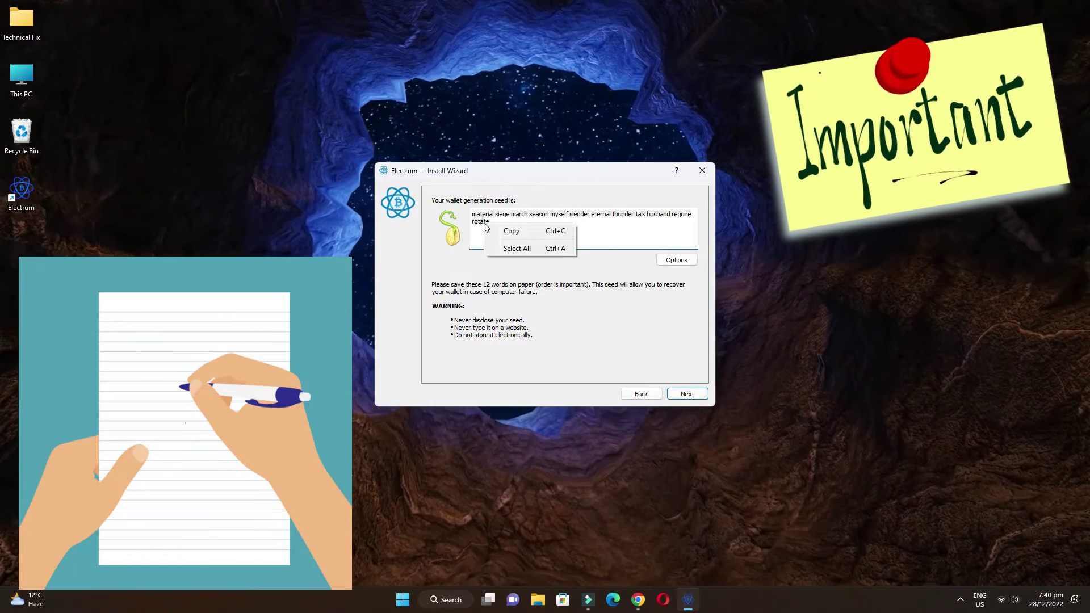
pyautogui.click(499, 228)
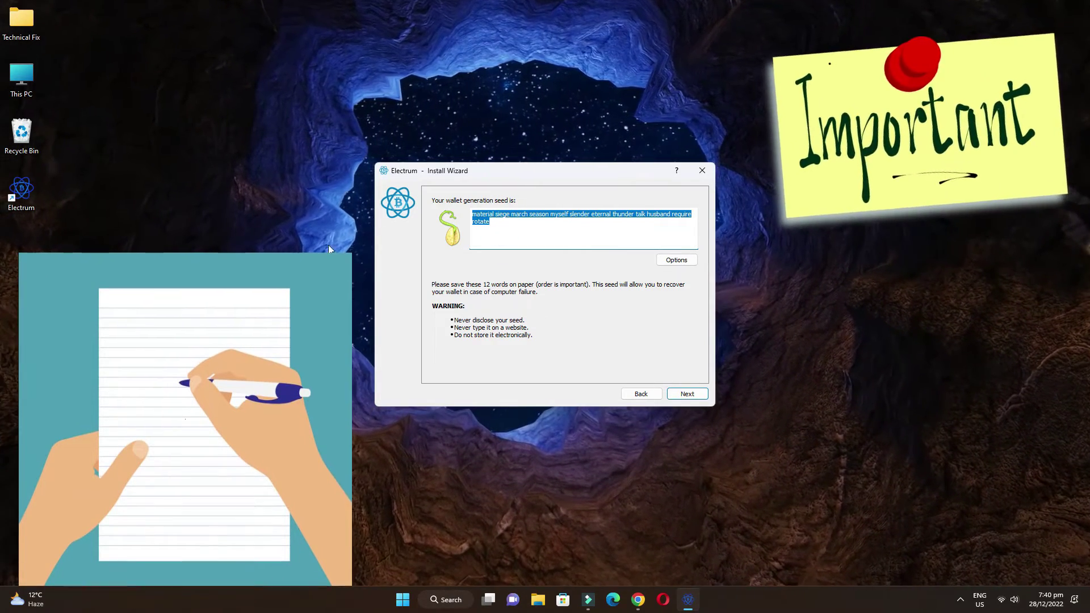
pyautogui.click(329, 244)
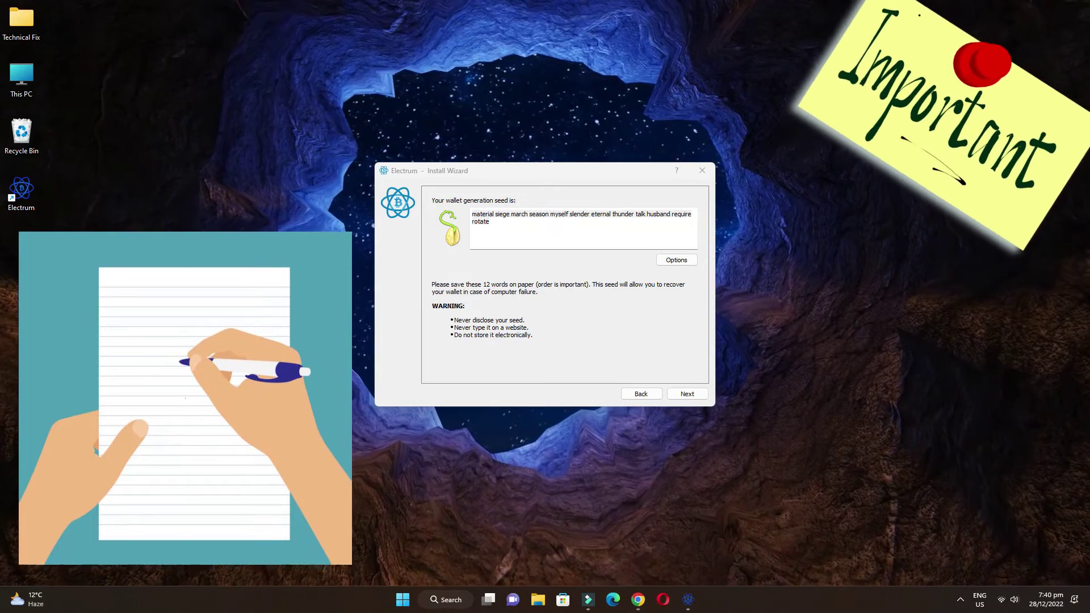
# Name the new text file 'Bitcoin Wallet backup' and paste the seed phrase into it
pyautogui.write('Bitcoin Wall')
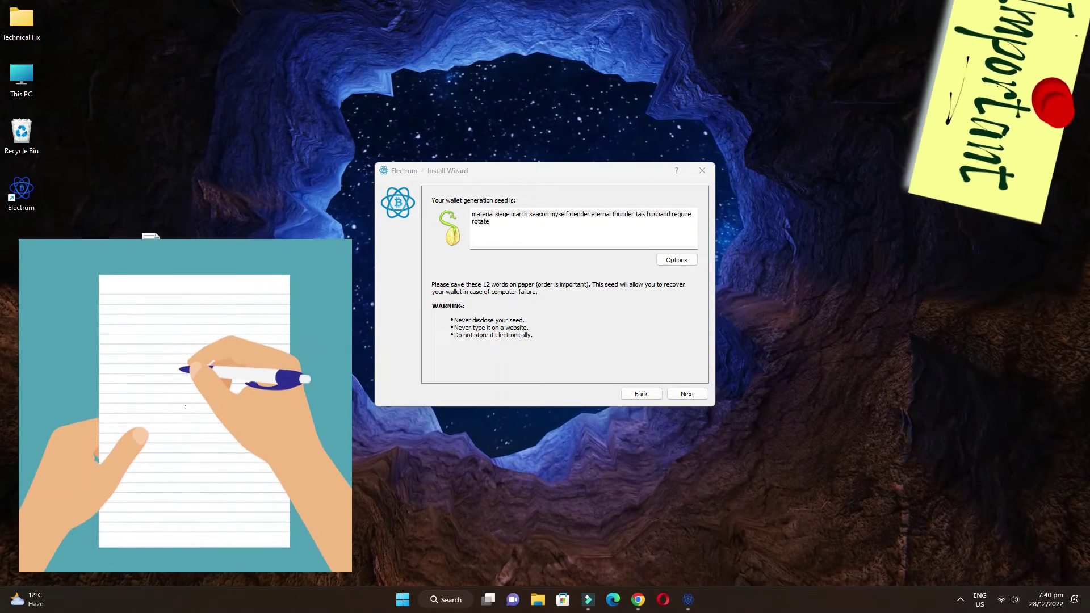
pyautogui.write('et backup')
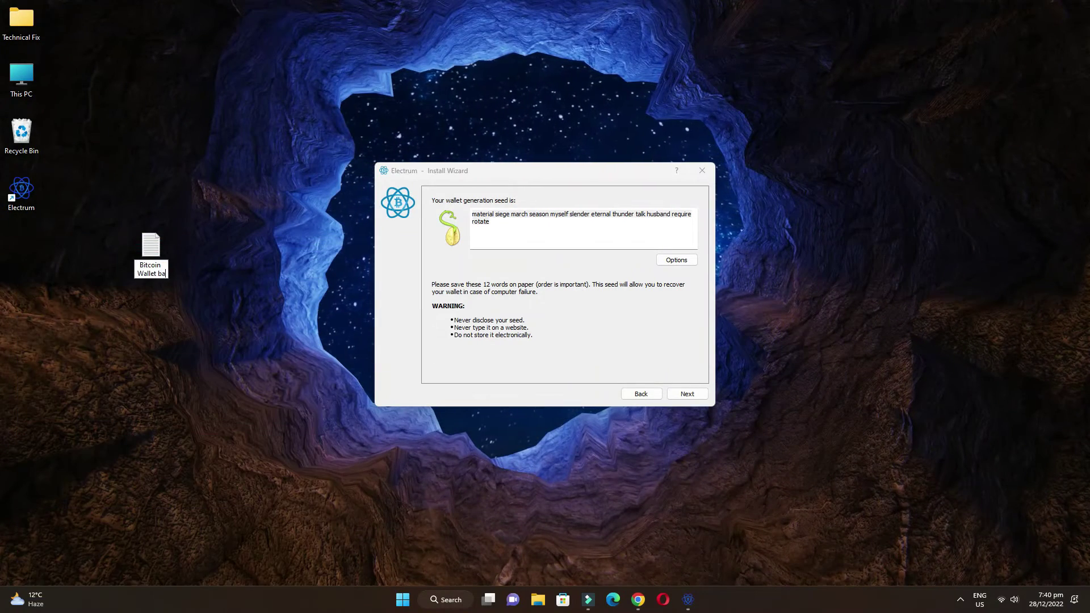
pyautogui.press('Return')
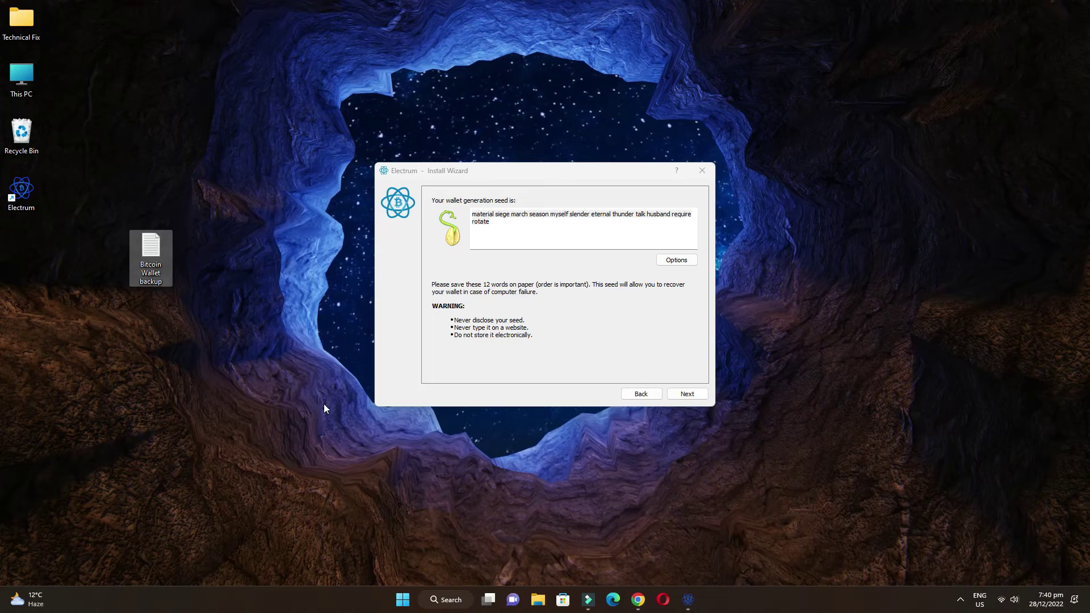
pyautogui.press('Return')
pyautogui.hotkey('ctrl', 'v')
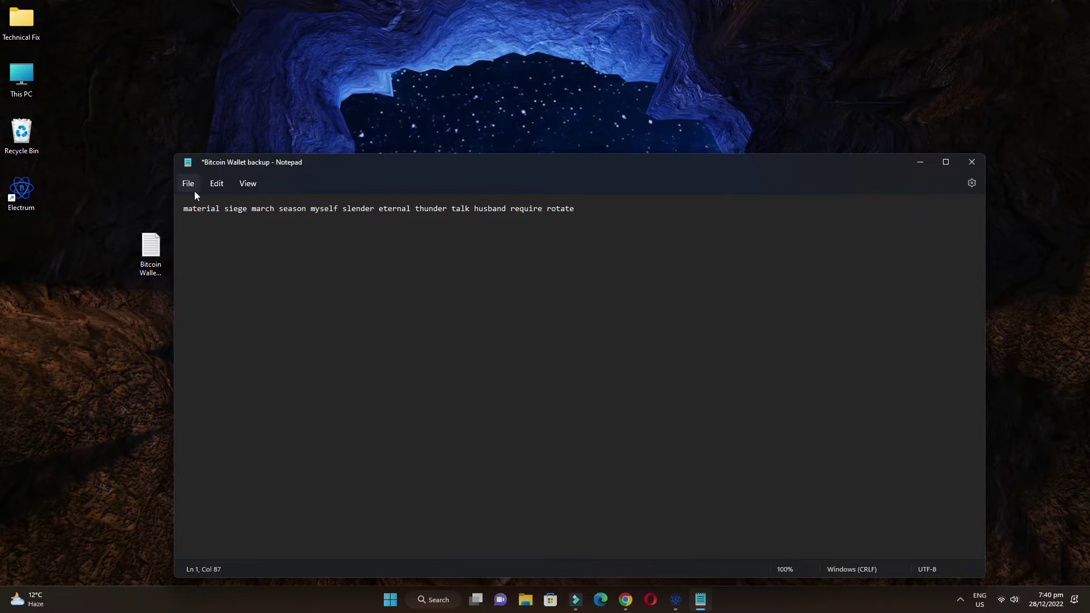
# Save the backup file, close Notepad, and advance the wizard to Confirm Seed
pyautogui.click(189, 184)
pyautogui.click(203, 259)
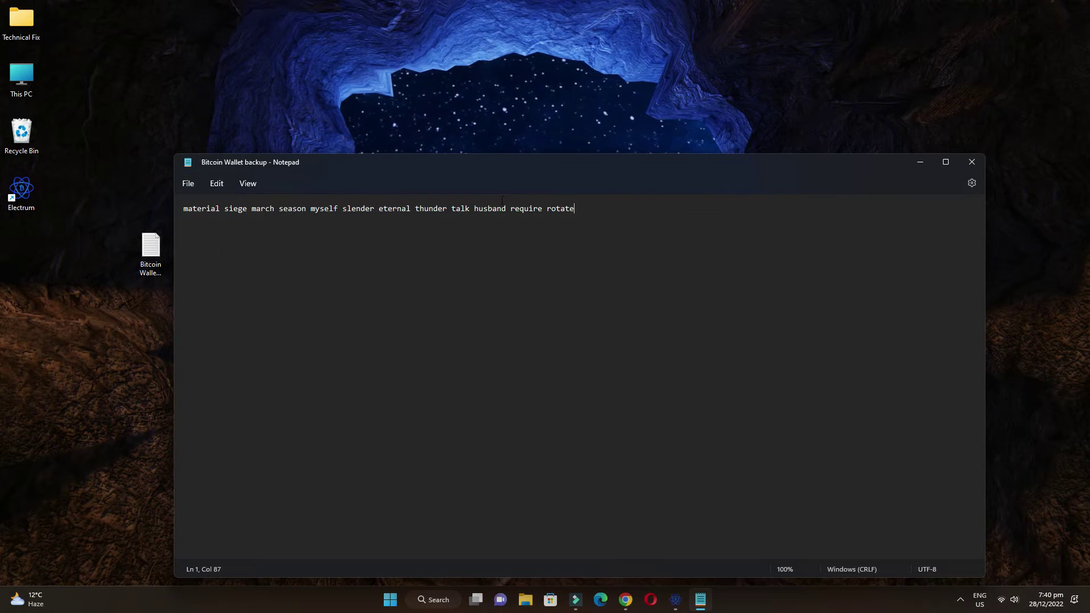
pyautogui.click(983, 162)
pyautogui.click(688, 393)
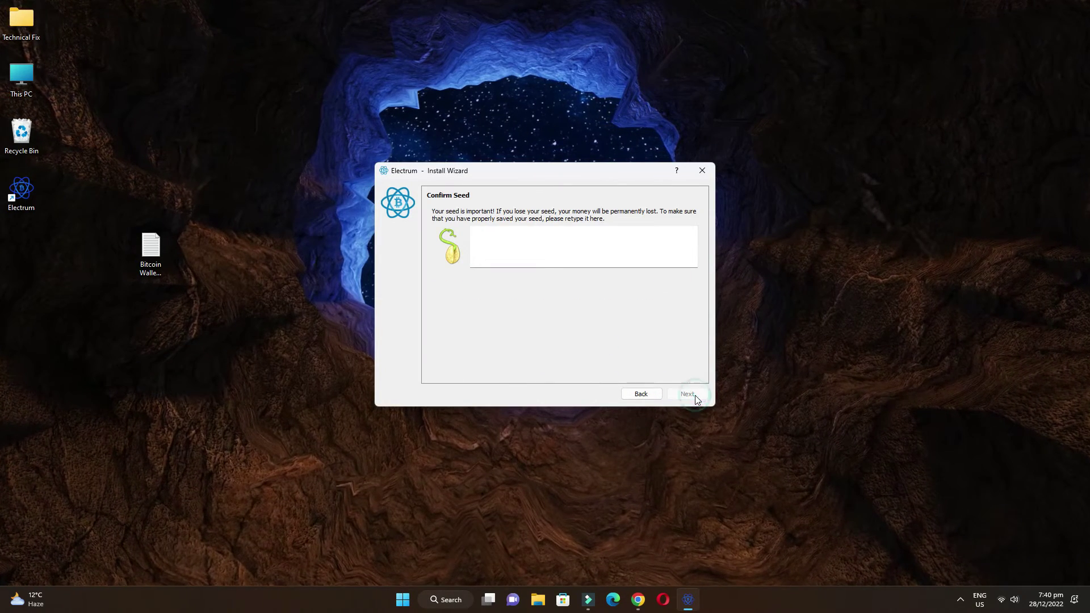
# Reopen the backup file and arrange Notepad beside the Electrum wizard
pyautogui.click(531, 246)
pyautogui.doubleClick(150, 250)
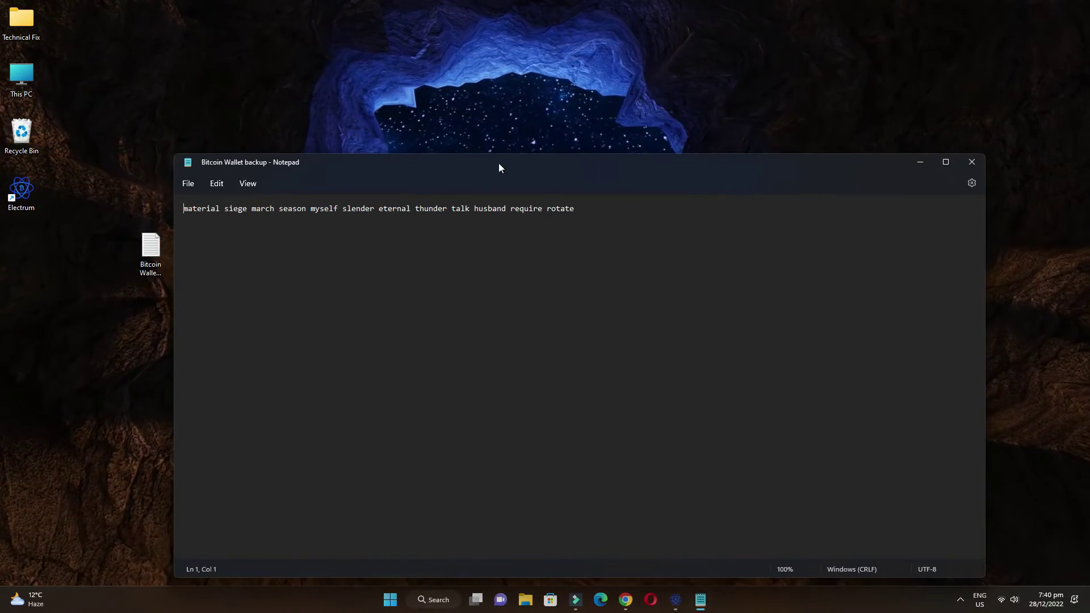
pyautogui.moveTo(499, 164); pyautogui.dragTo(513, 281)
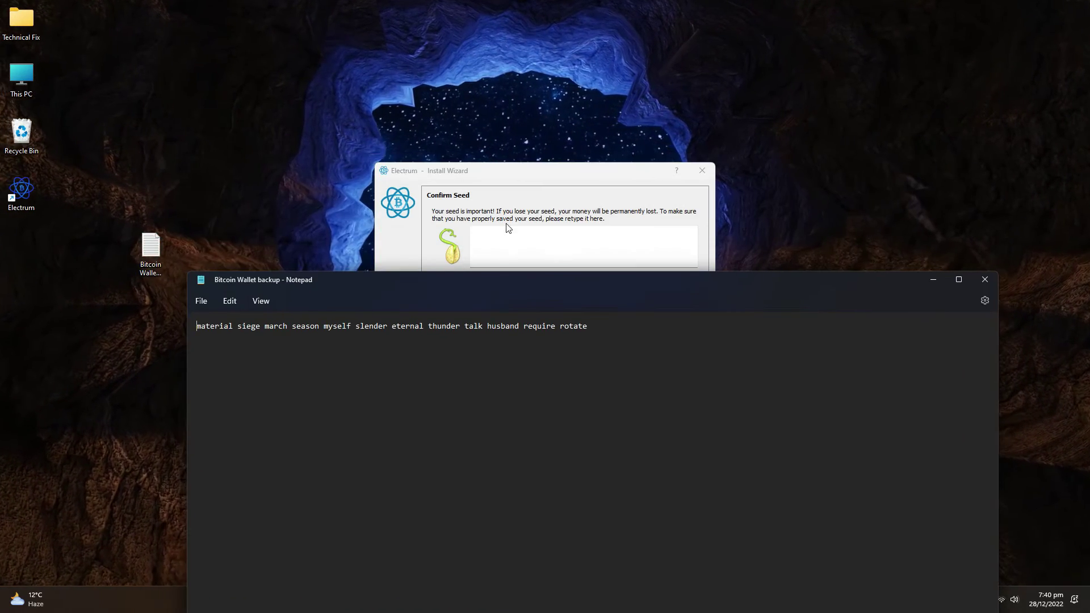
pyautogui.moveTo(519, 175); pyautogui.dragTo(830, 191)
pyautogui.moveTo(624, 287); pyautogui.dragTo(436, 132)
pyautogui.click(876, 192)
pyautogui.moveTo(791, 188); pyautogui.dragTo(617, 167)
# Retype the backed-up 12-word seed into the Confirm Seed box and select it to check
pyautogui.rightClick(642, 230)
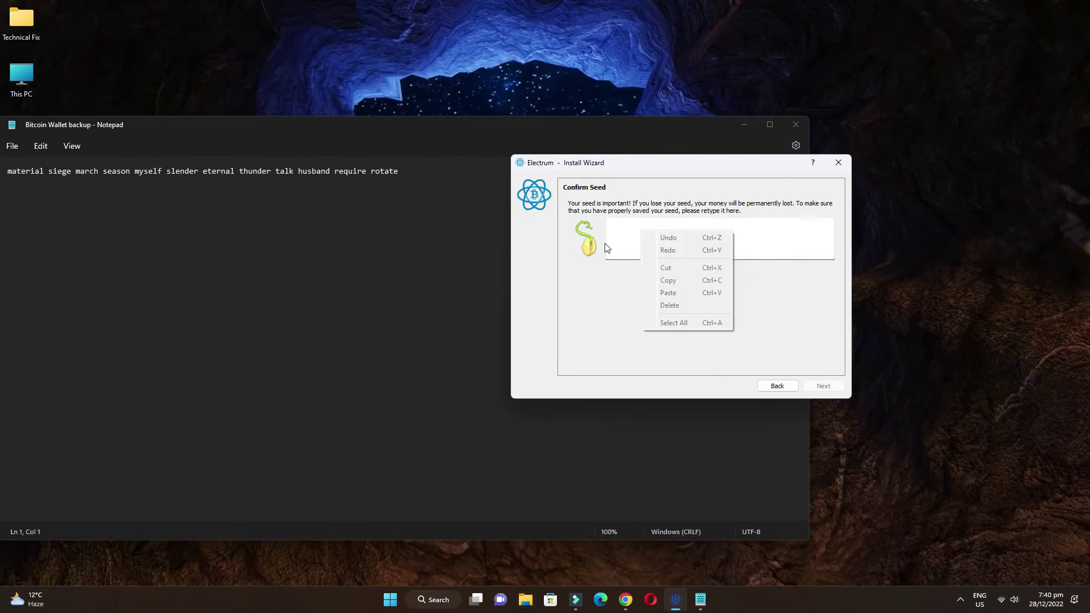
pyautogui.click(616, 232)
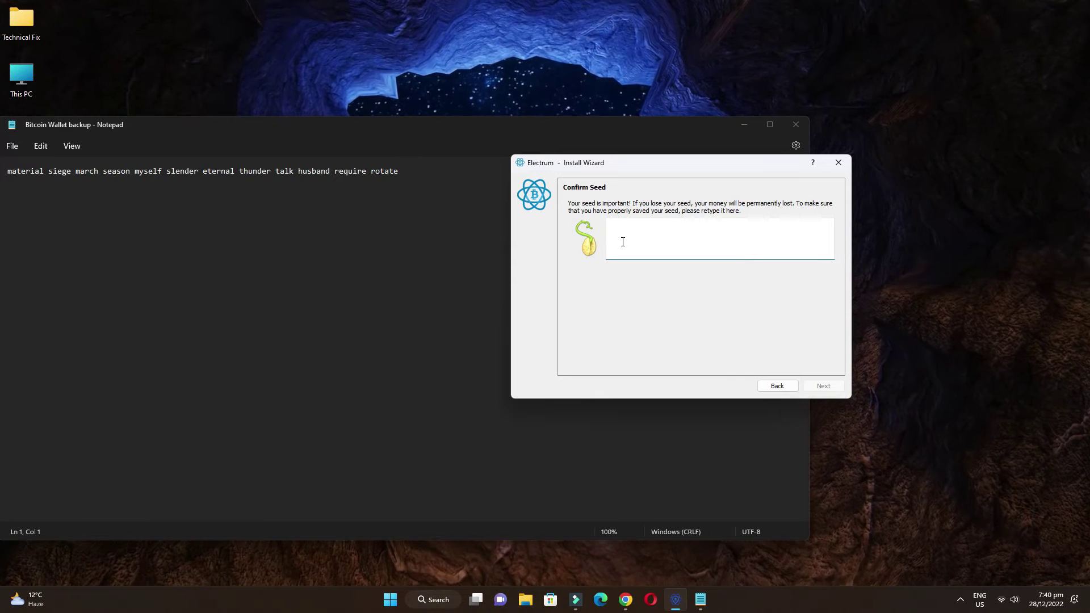
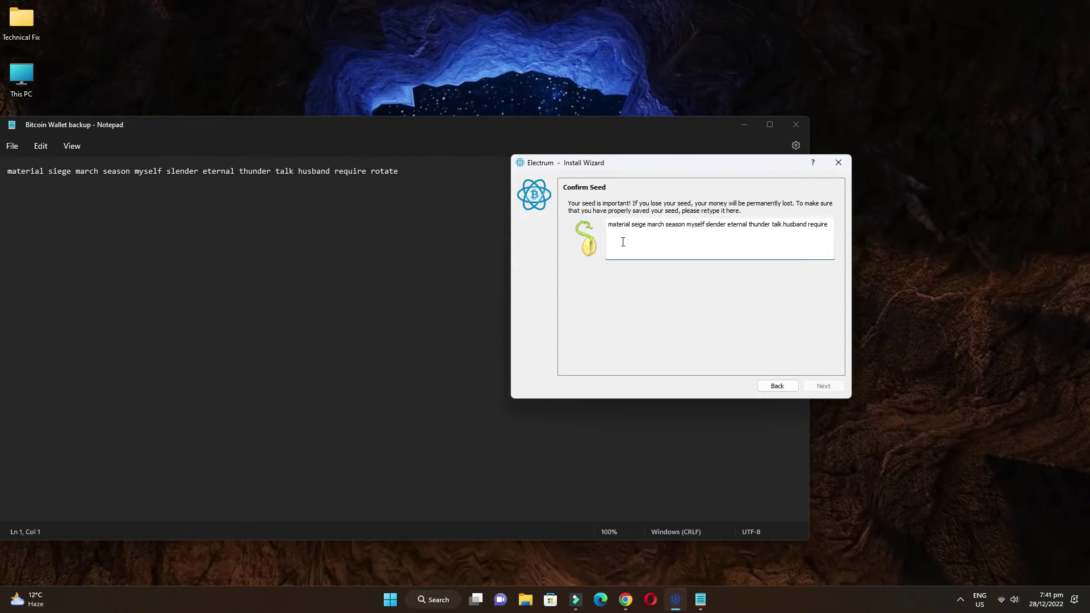
pyautogui.hotkey('ctrl', 'a')
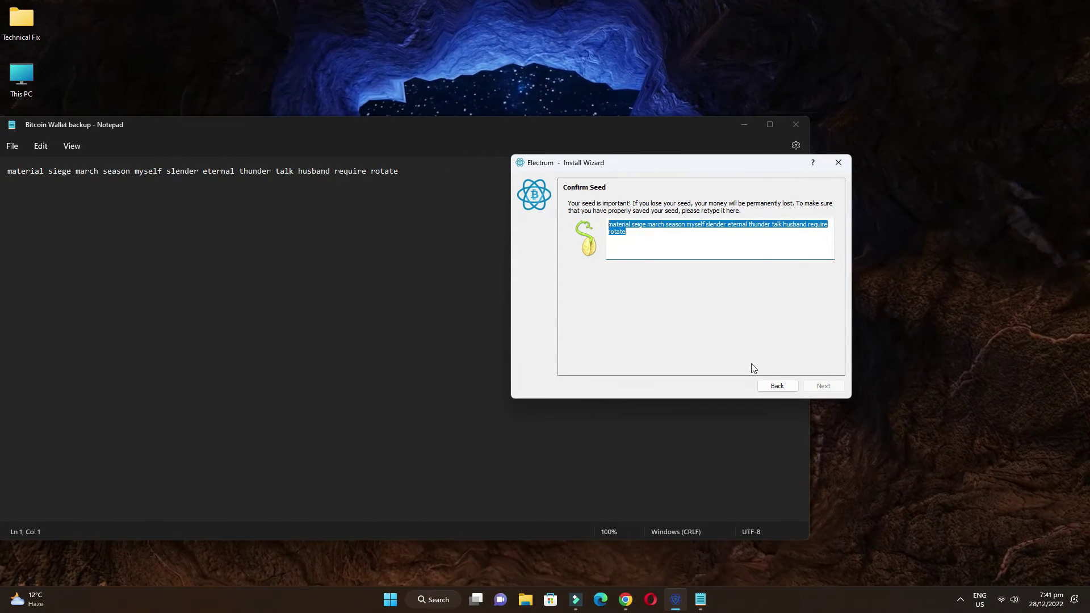
# Correct the misspelled second seed word, recheck the seed, and continue to the password step
pyautogui.click(746, 245)
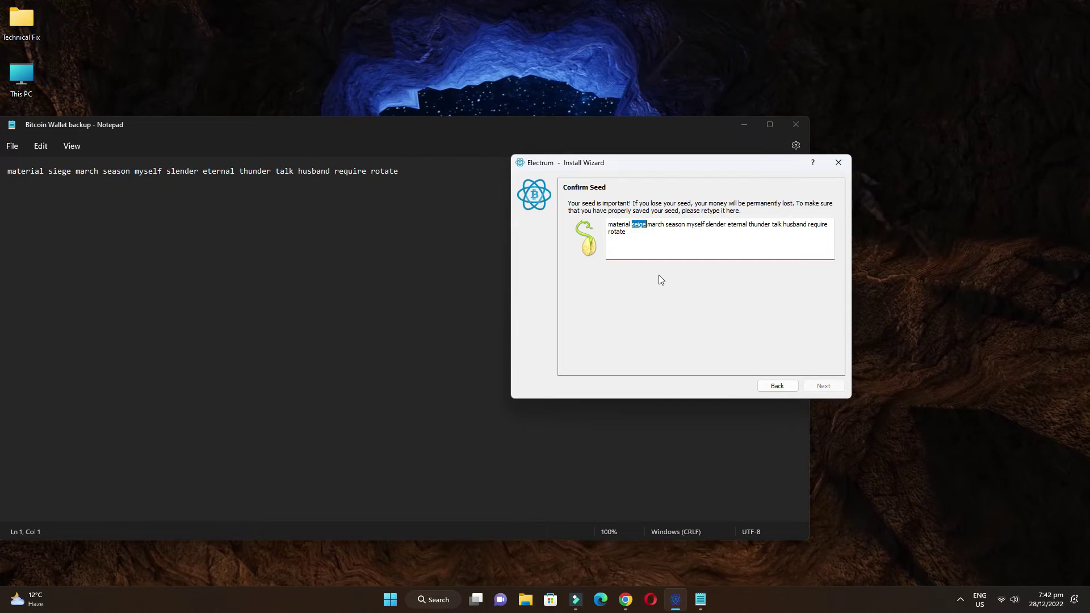
pyautogui.write('sieg')
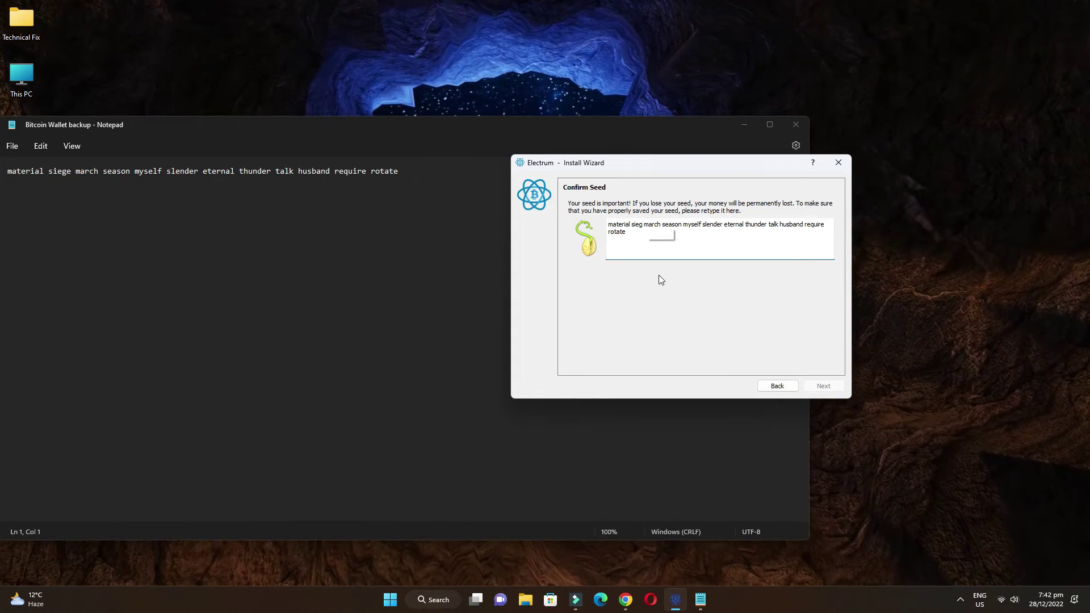
pyautogui.write('e')
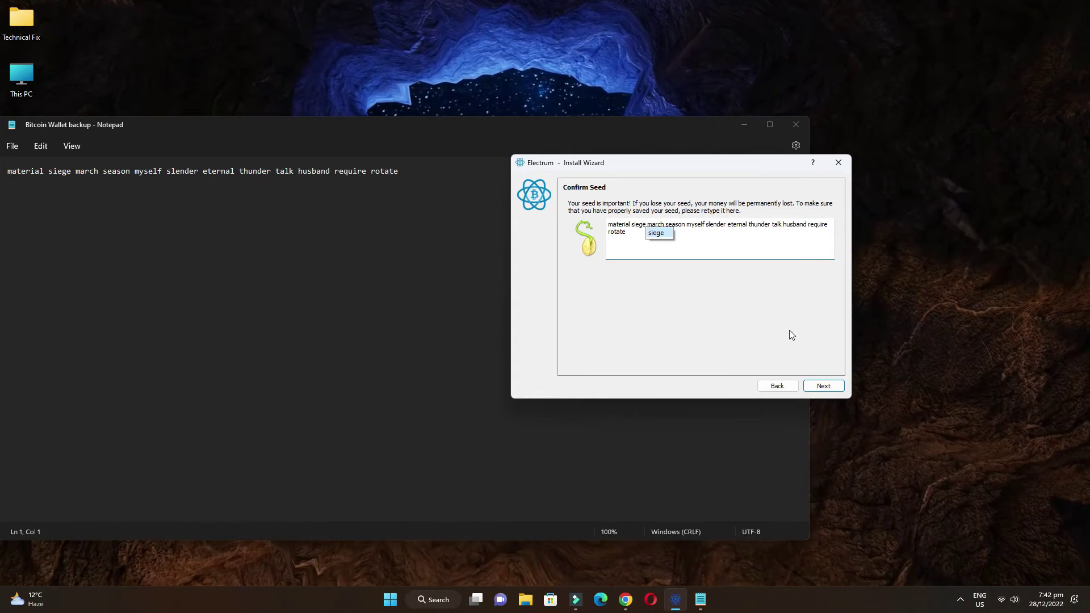
pyautogui.click(788, 327)
pyautogui.tripleClick(662, 238)
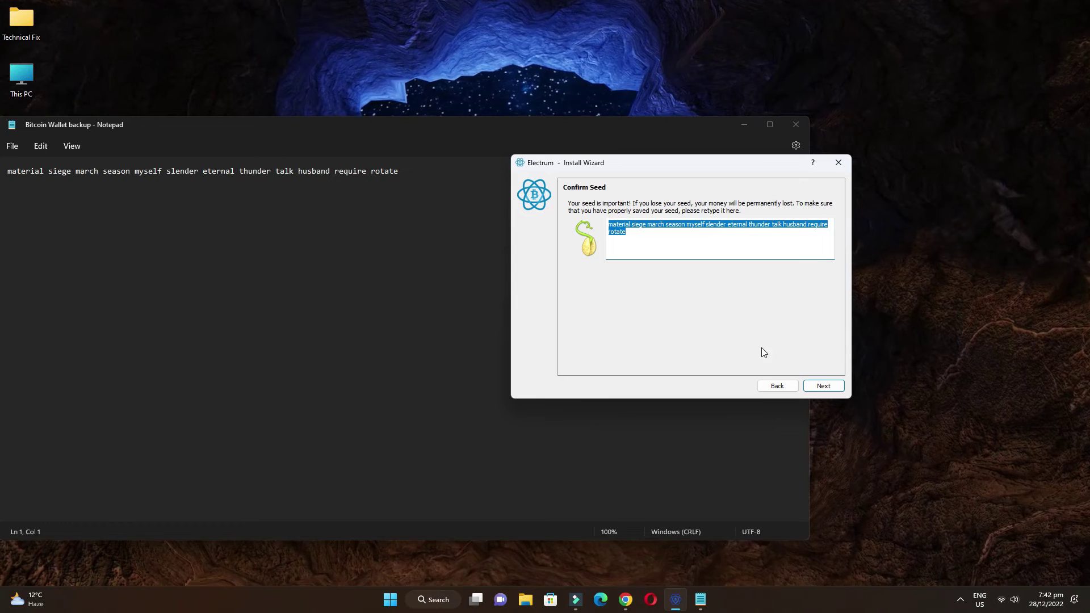
pyautogui.click(826, 387)
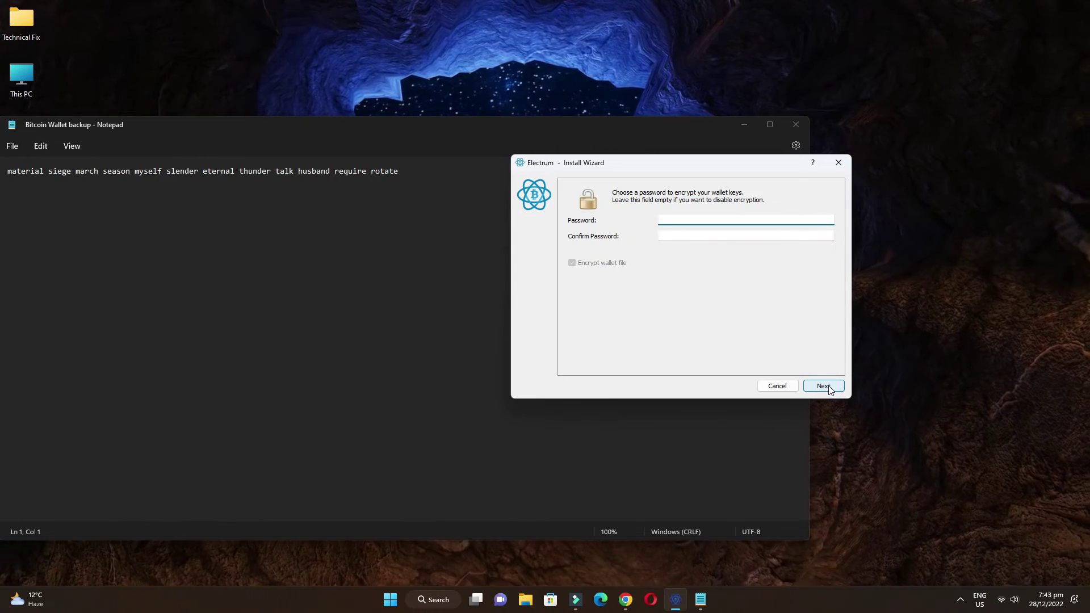
# Enter and confirm a wallet password with wallet-file encryption kept on, then open the wallet
pyautogui.click(715, 241)
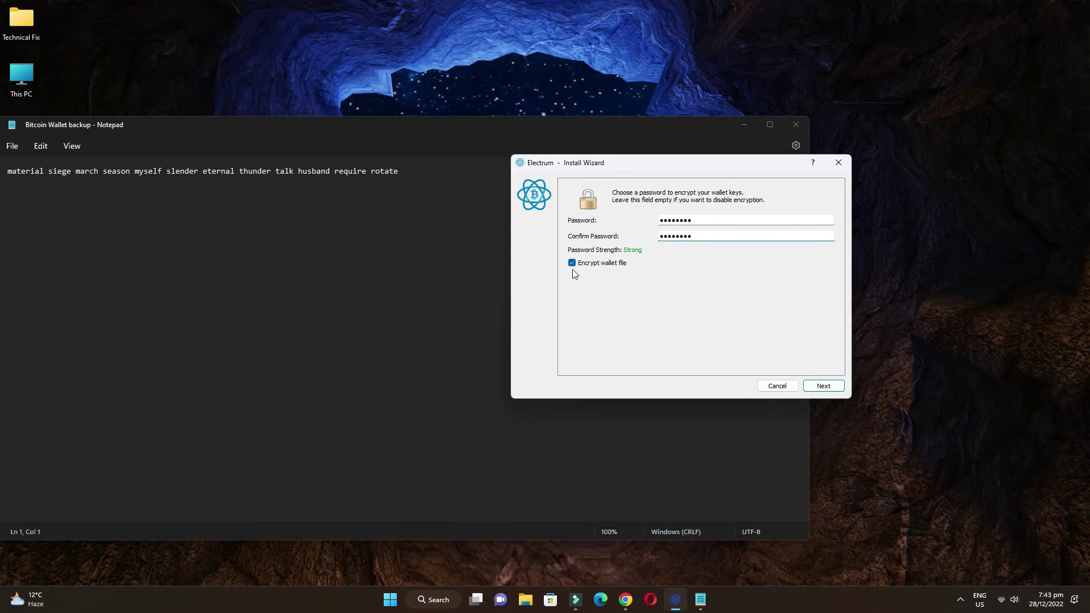
pyautogui.click(823, 386)
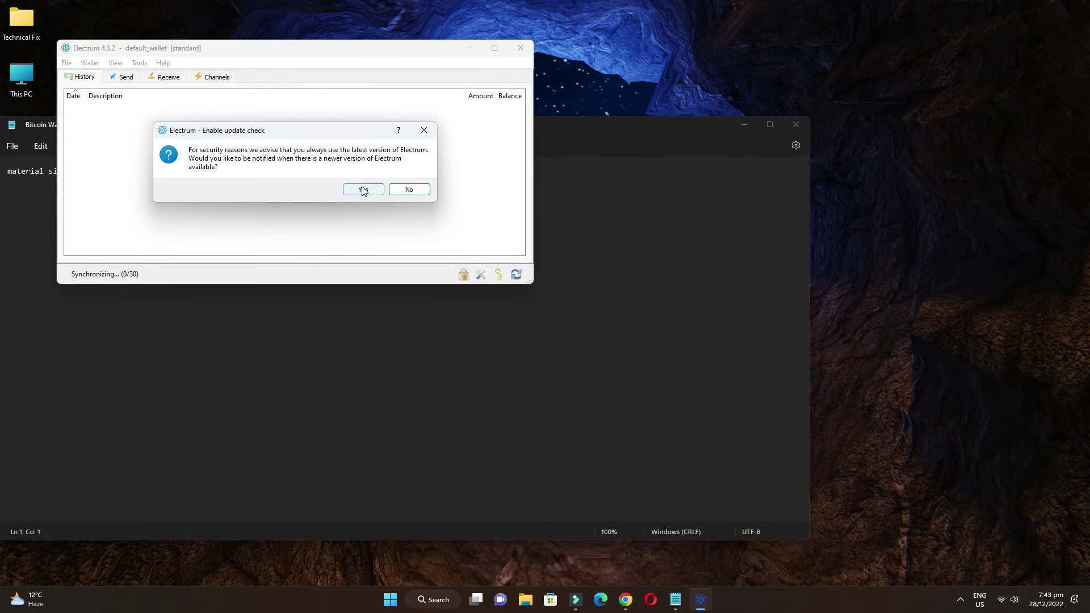
# Accept update notifications, close Notepad, maximize the default_wallet window, and show the Send page
pyautogui.click(363, 189)
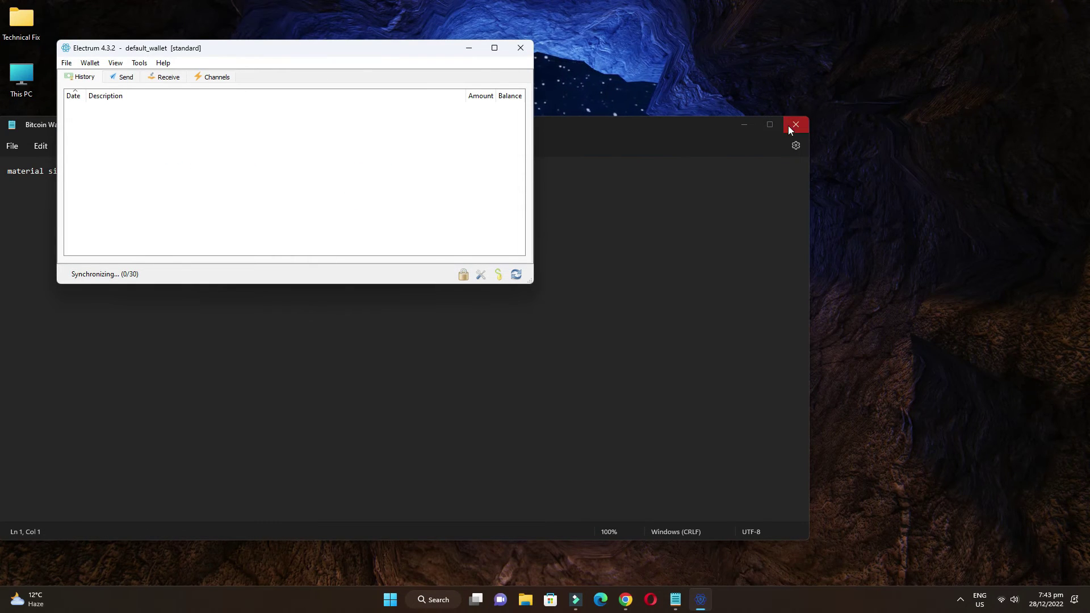
pyautogui.click(795, 125)
pyautogui.click(494, 48)
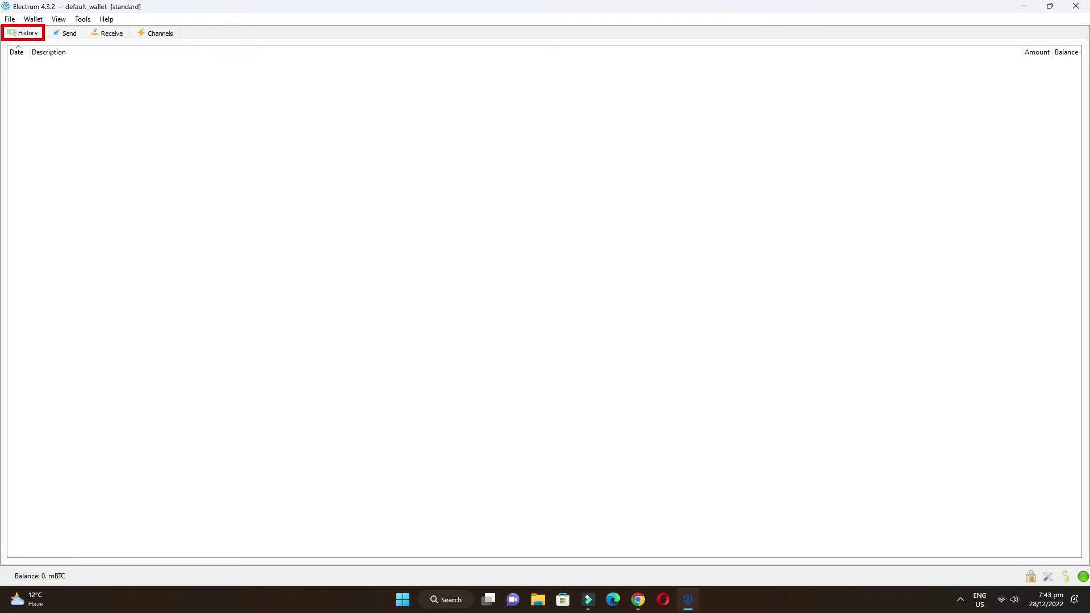
pyautogui.click(65, 35)
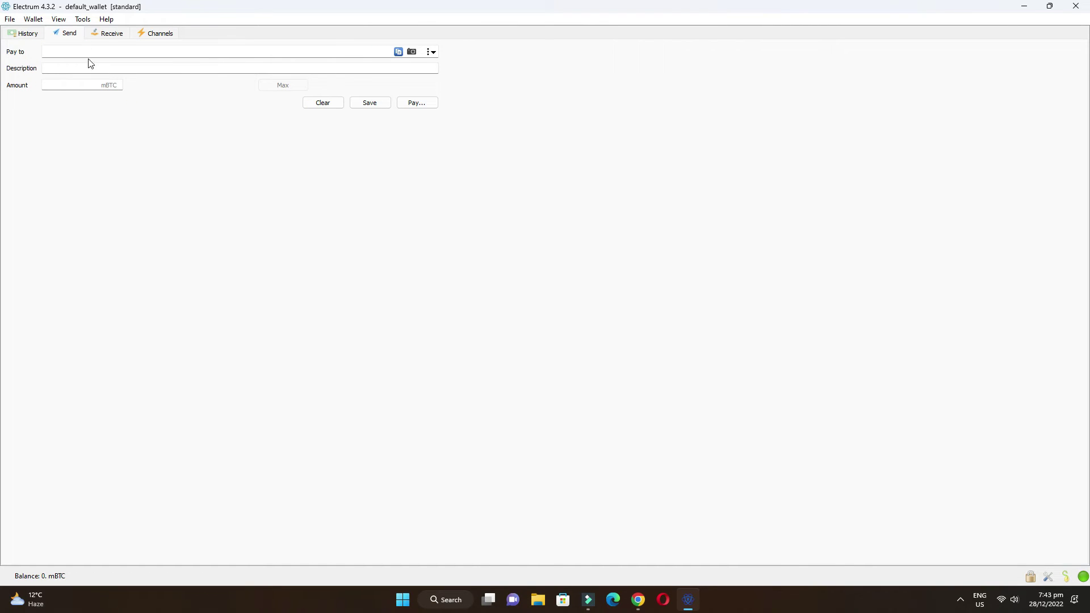
# On the Receive page, leave request expiry at 1 day, glance at Channels, and return
pyautogui.click(109, 35)
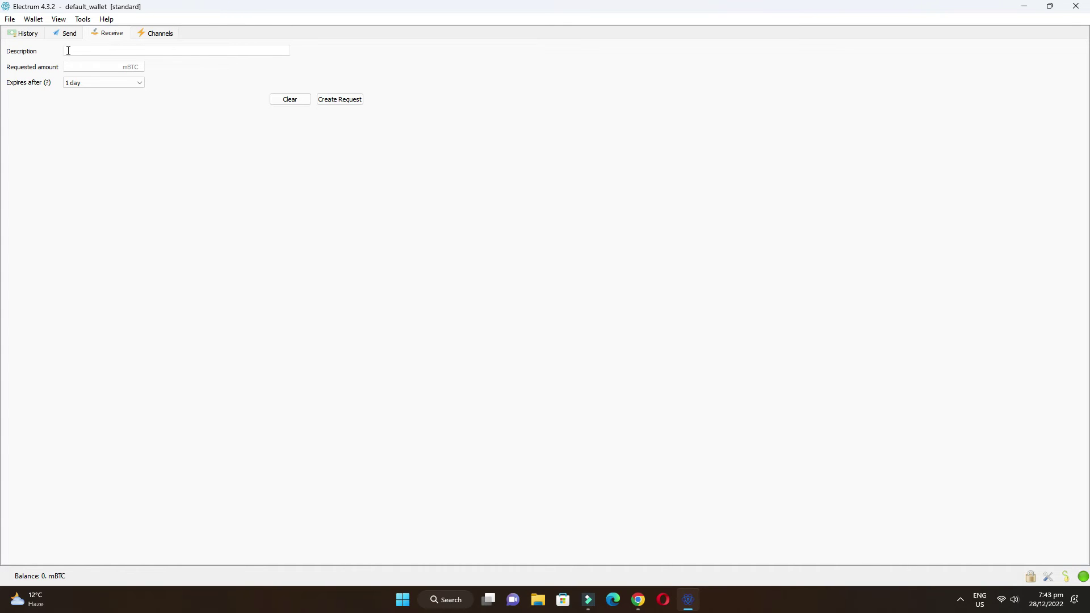
pyautogui.click(36, 51)
pyautogui.click(92, 88)
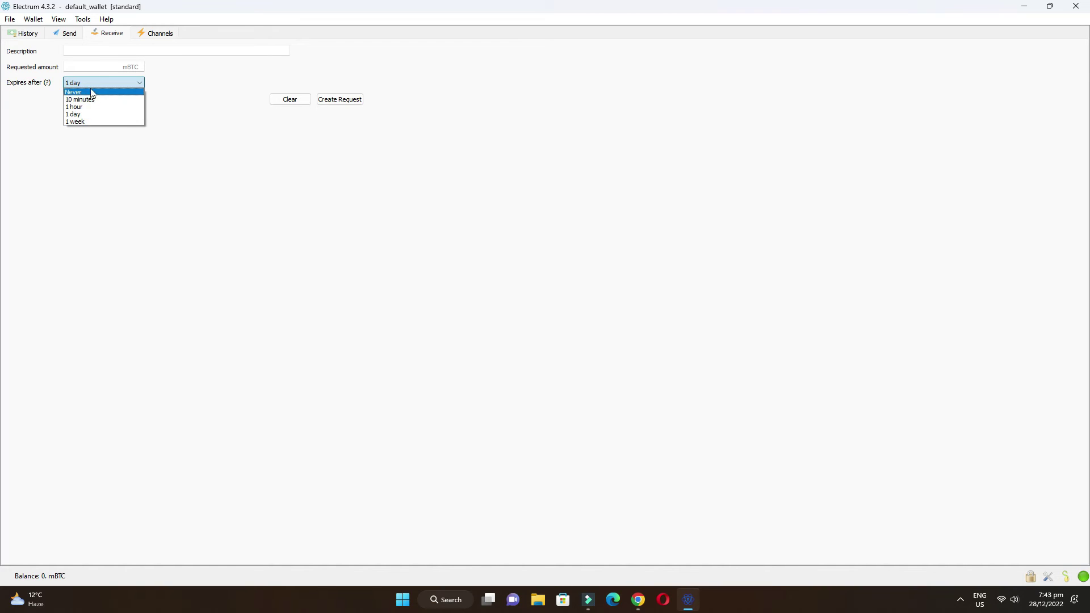
pyautogui.click(166, 79)
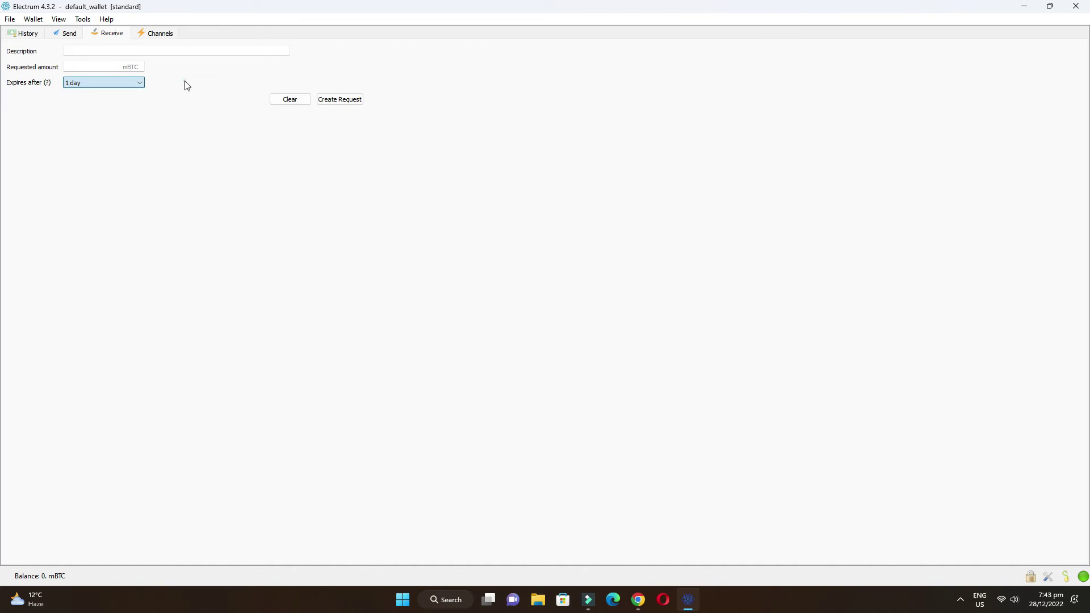
pyautogui.click(156, 32)
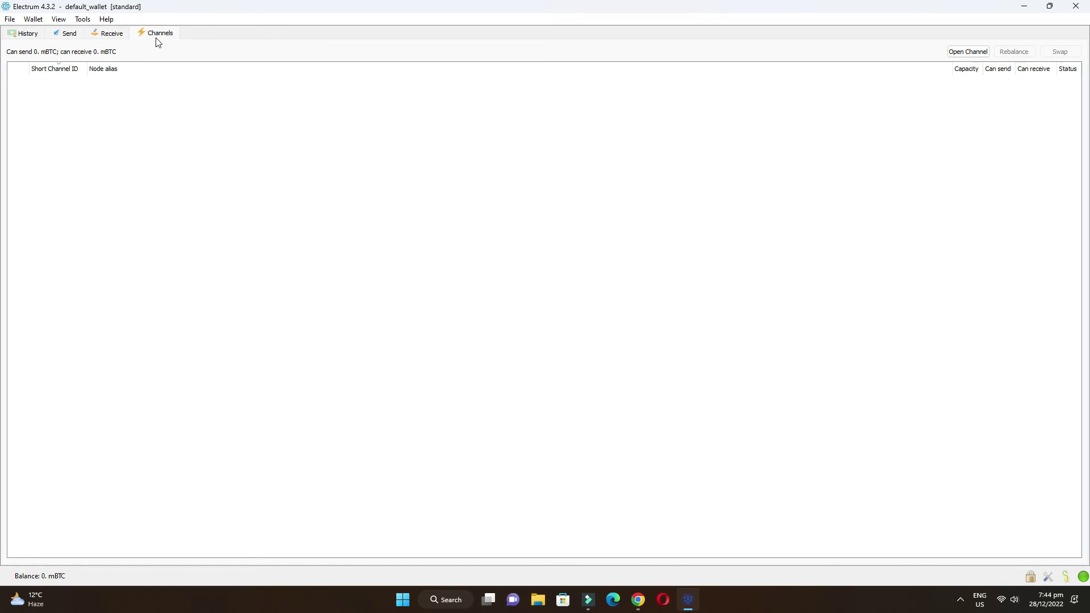
pyautogui.click(107, 34)
# Browse the File menu and the Wallet menu's Private keys options without choosing anything
pyautogui.click(12, 20)
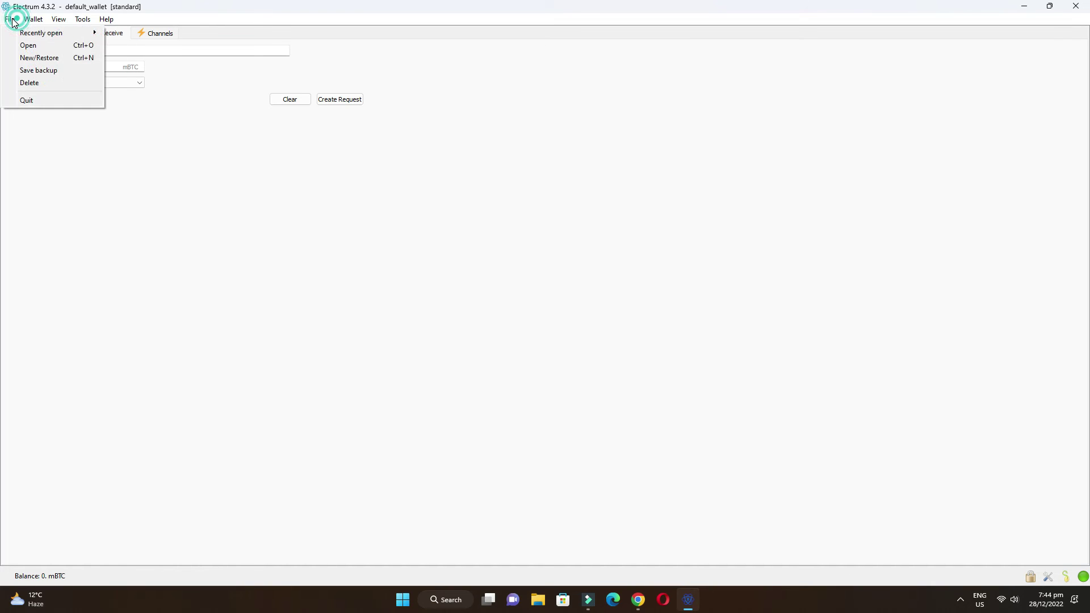
pyautogui.moveTo(29, 22)
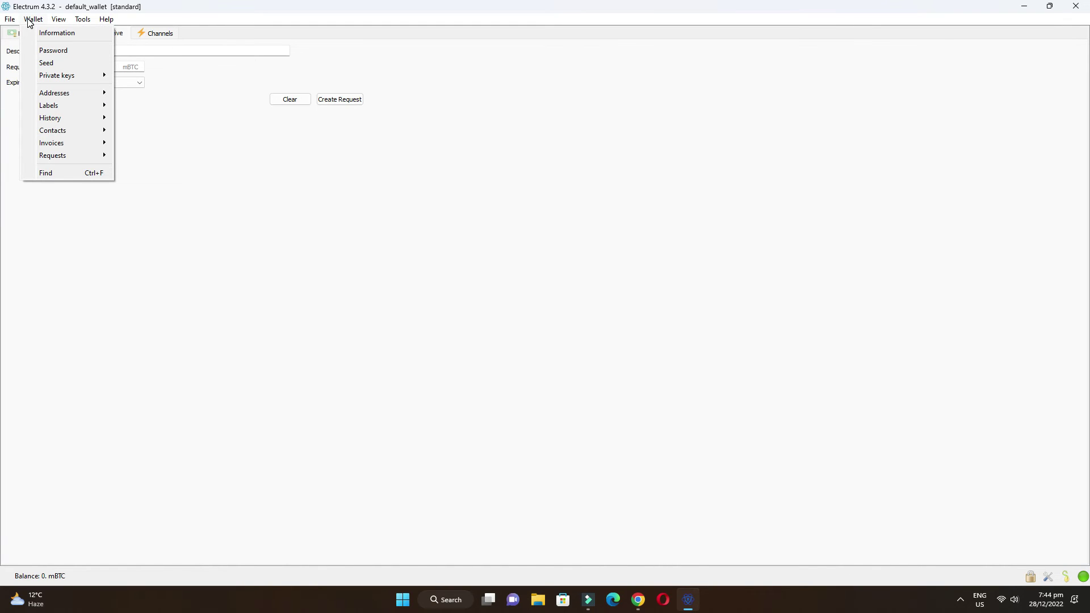
pyautogui.click(52, 78)
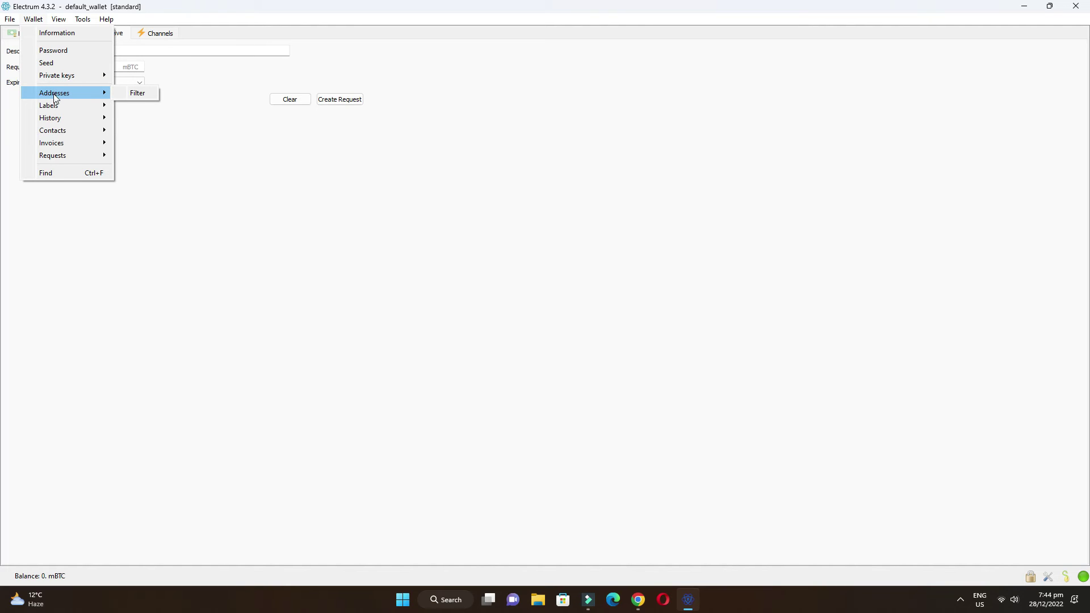
pyautogui.moveTo(98, 109)
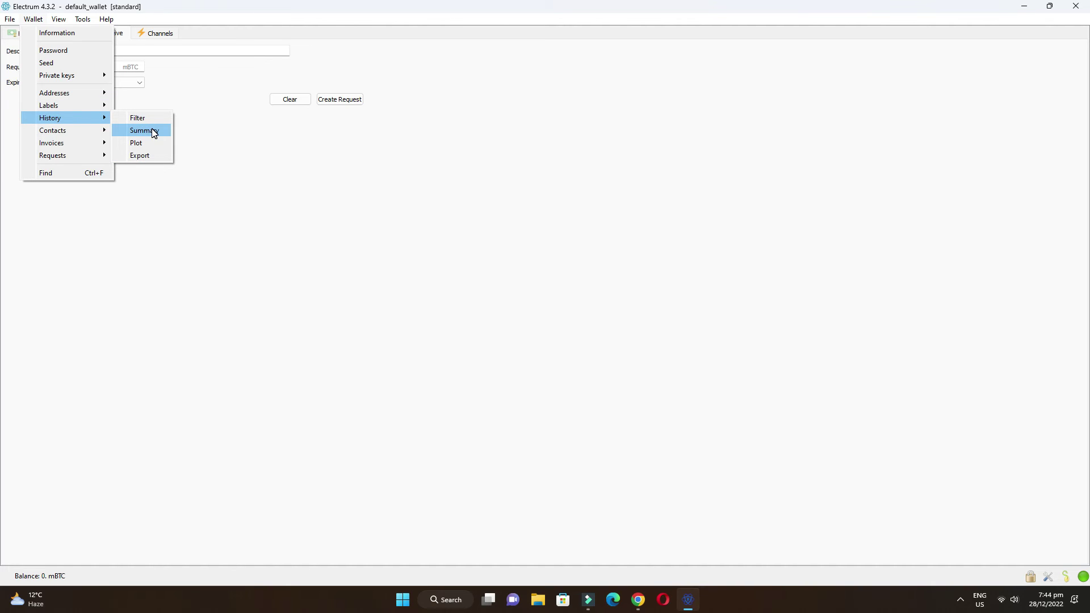
pyautogui.click(152, 132)
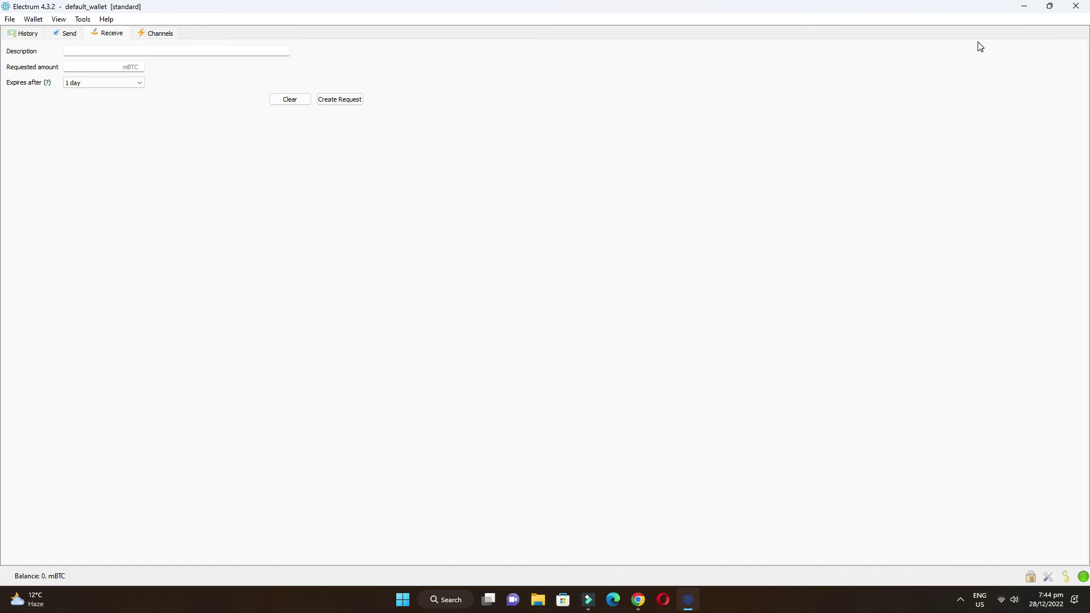
# Open and cancel the Change Password dialog, then bring up Preferences
pyautogui.click(1031, 577)
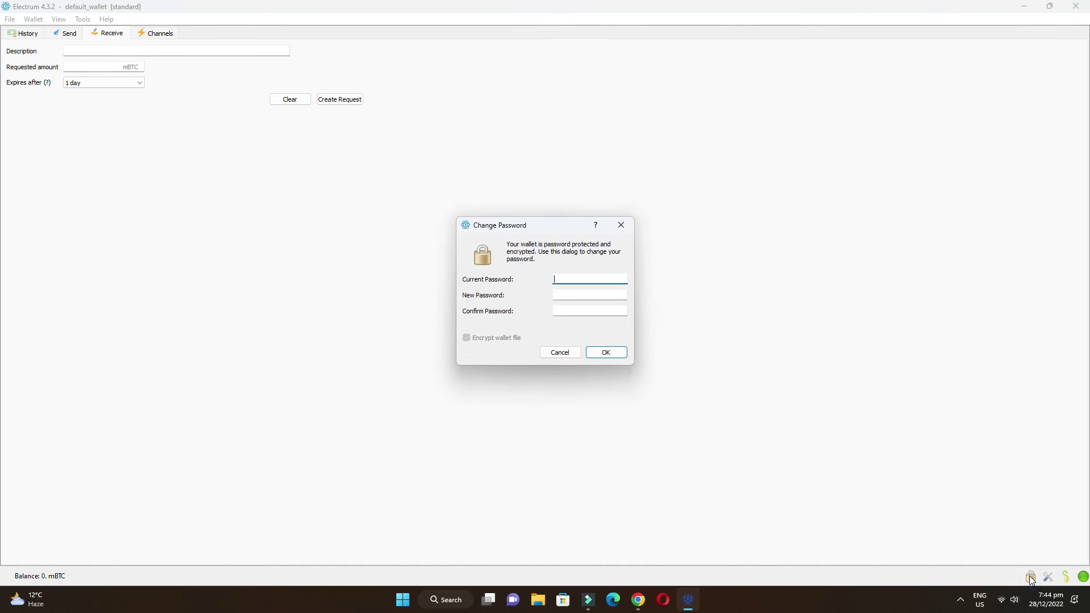
pyautogui.click(562, 353)
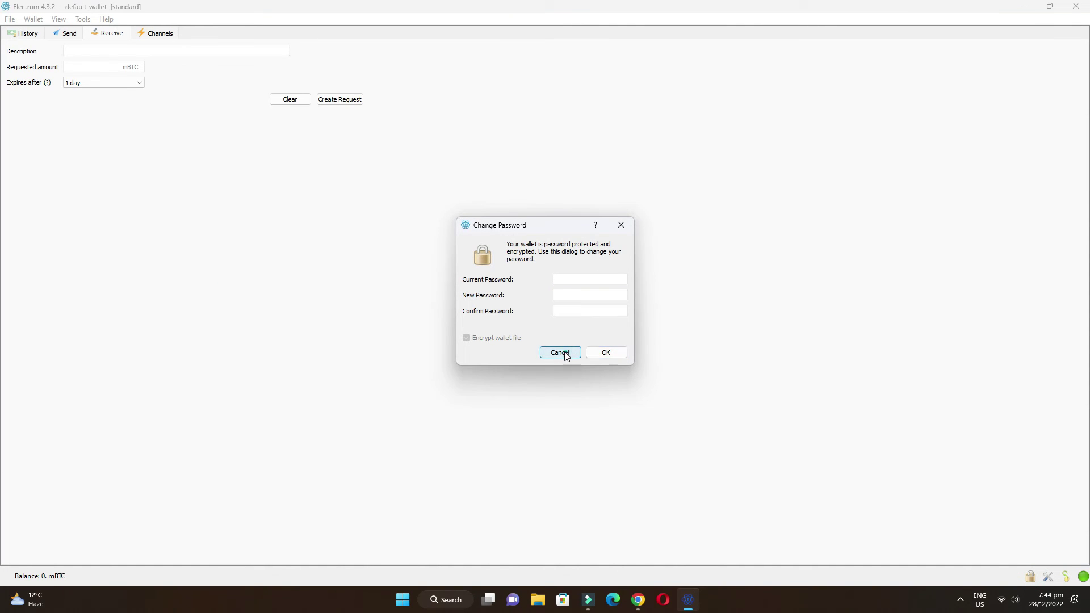
pyautogui.click(1048, 576)
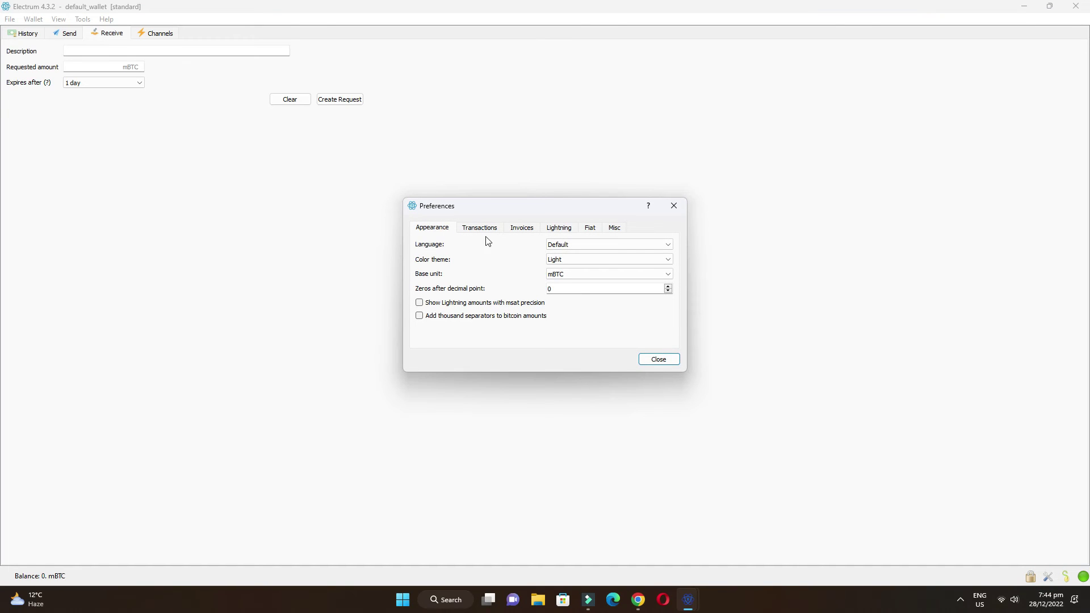
# In Appearance, keep language Default, set the colour theme to Dark and base unit to BTC
pyautogui.click(571, 246)
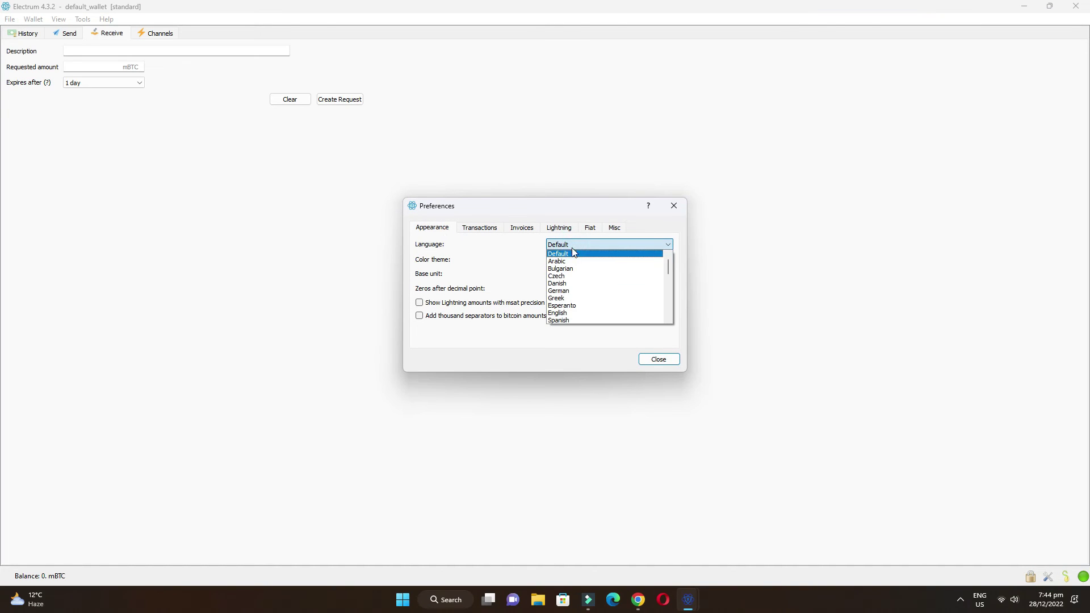
pyautogui.scroll(-5, 571, 314)
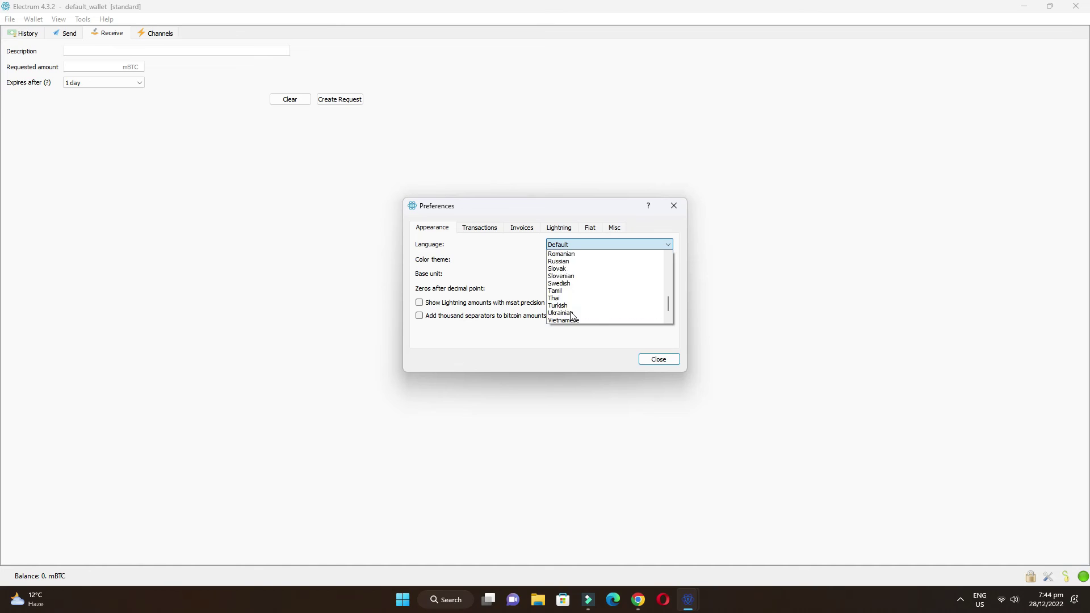
pyautogui.scroll(-4, 570, 306)
pyautogui.scroll(4, 570, 306)
pyautogui.click(522, 261)
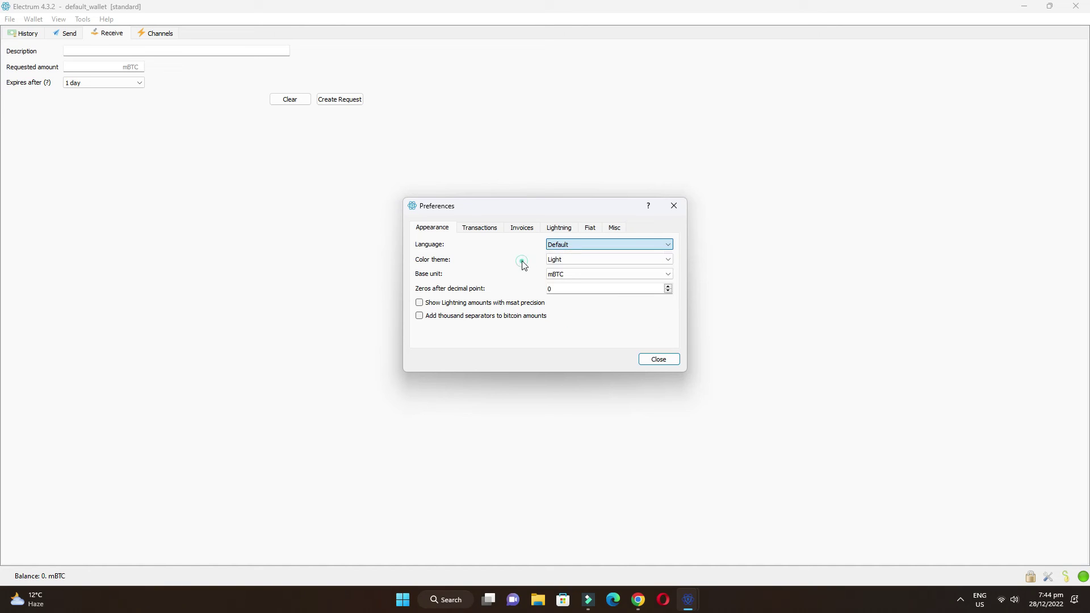
pyautogui.click(569, 261)
pyautogui.click(564, 275)
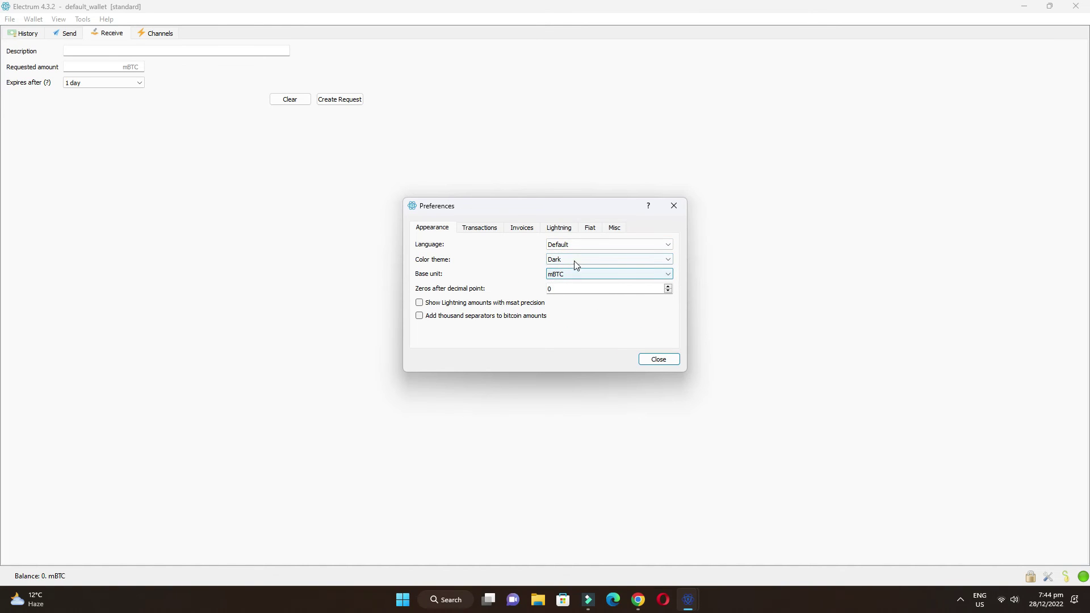
pyautogui.click(575, 261)
pyautogui.click(574, 276)
pyautogui.click(574, 277)
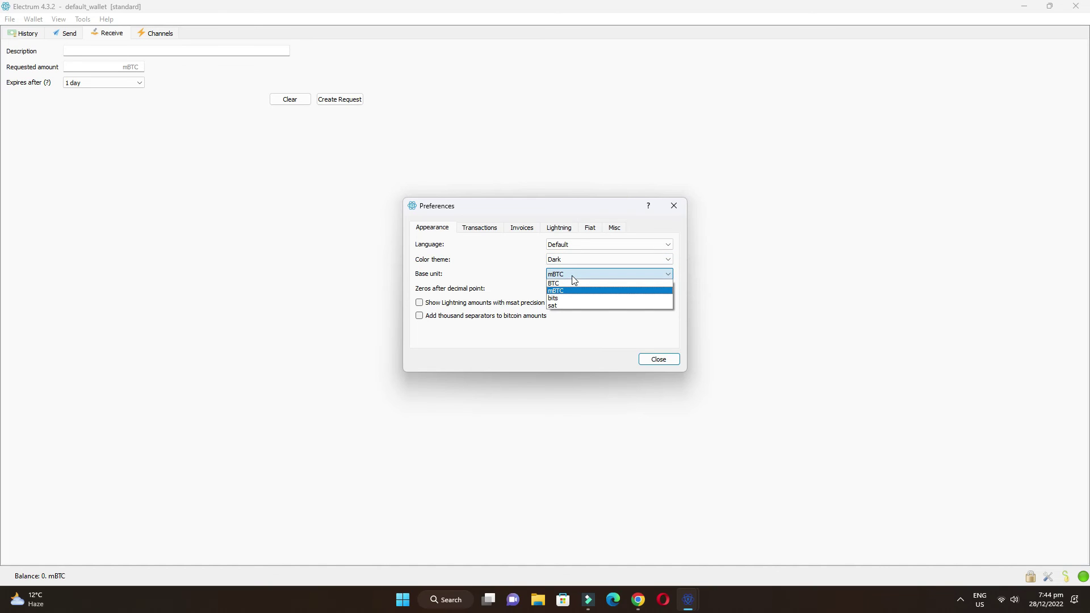
pyautogui.click(572, 284)
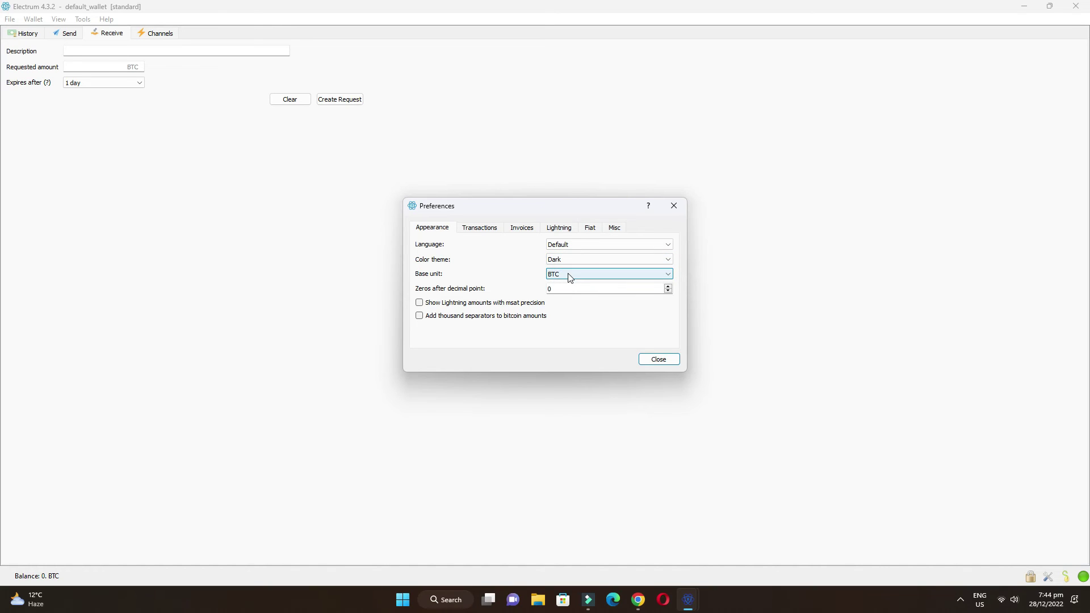
pyautogui.doubleClick(567, 274)
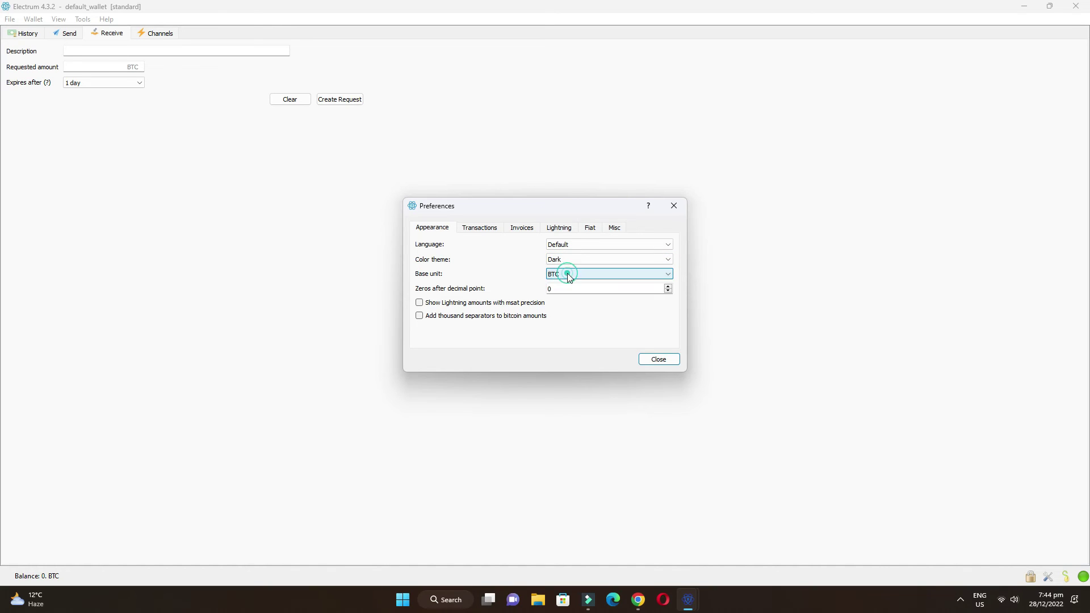
# Review the Transactions, Invoices, Lightning and Fiat tabs, then close Preferences and acknowledge the restart notice
pyautogui.click(479, 227)
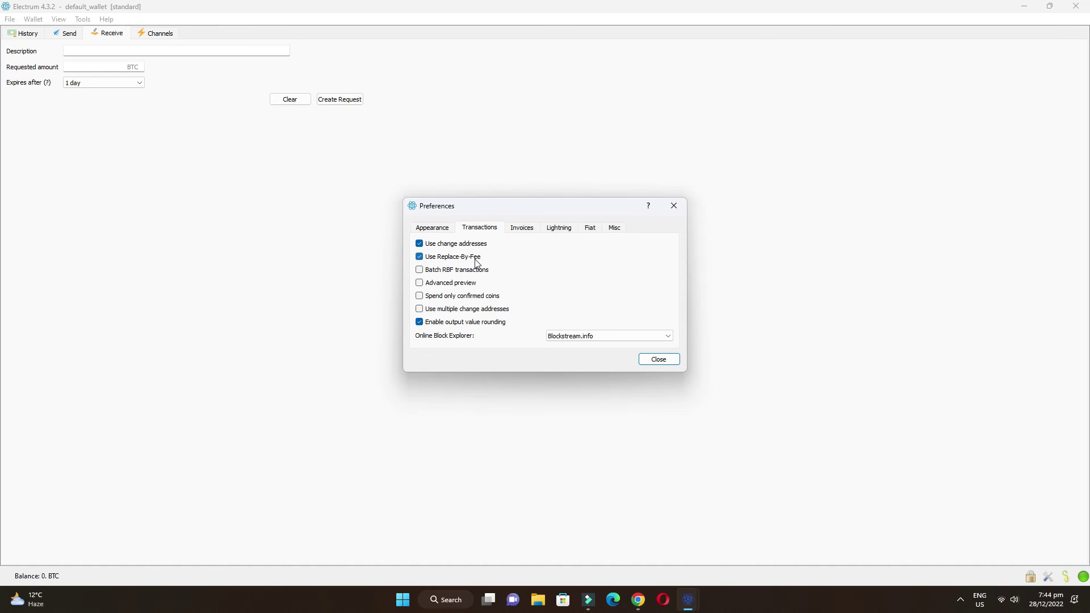
pyautogui.click(531, 227)
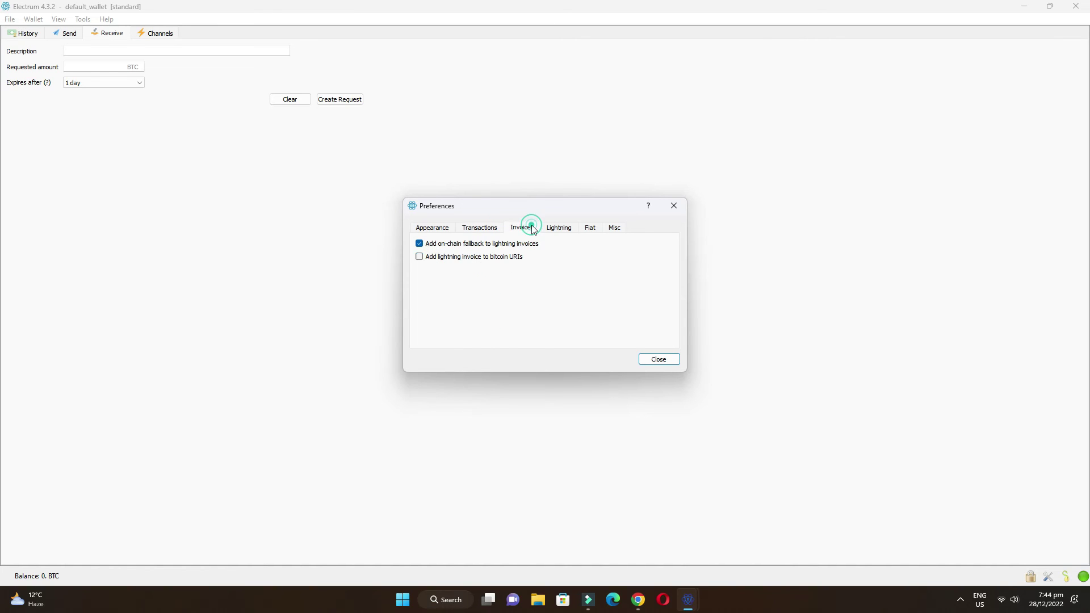
pyautogui.click(566, 234)
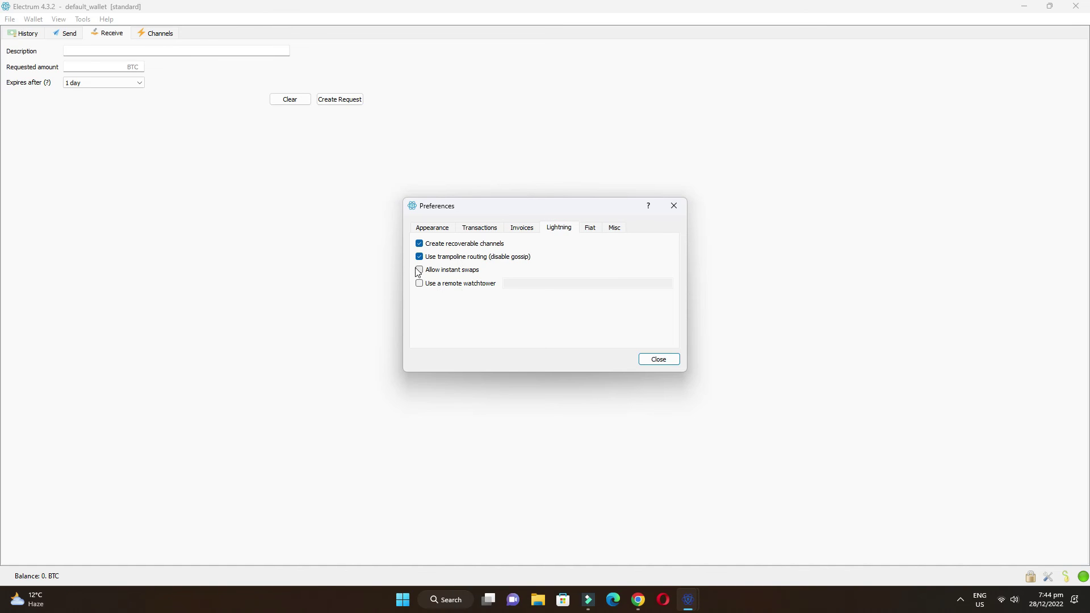
pyautogui.click(592, 228)
pyautogui.click(658, 360)
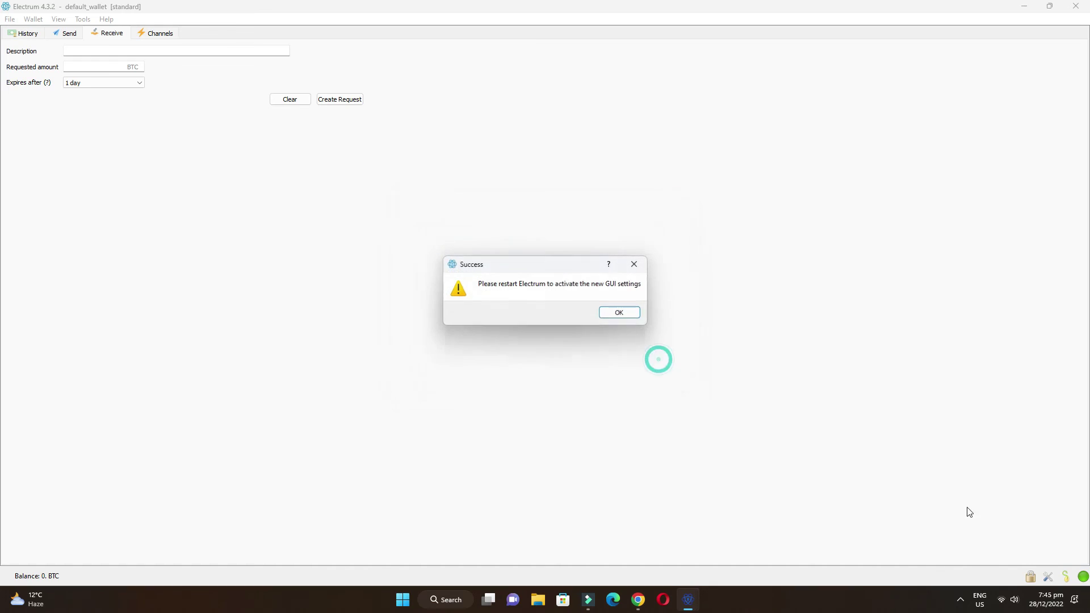
pyautogui.click(636, 316)
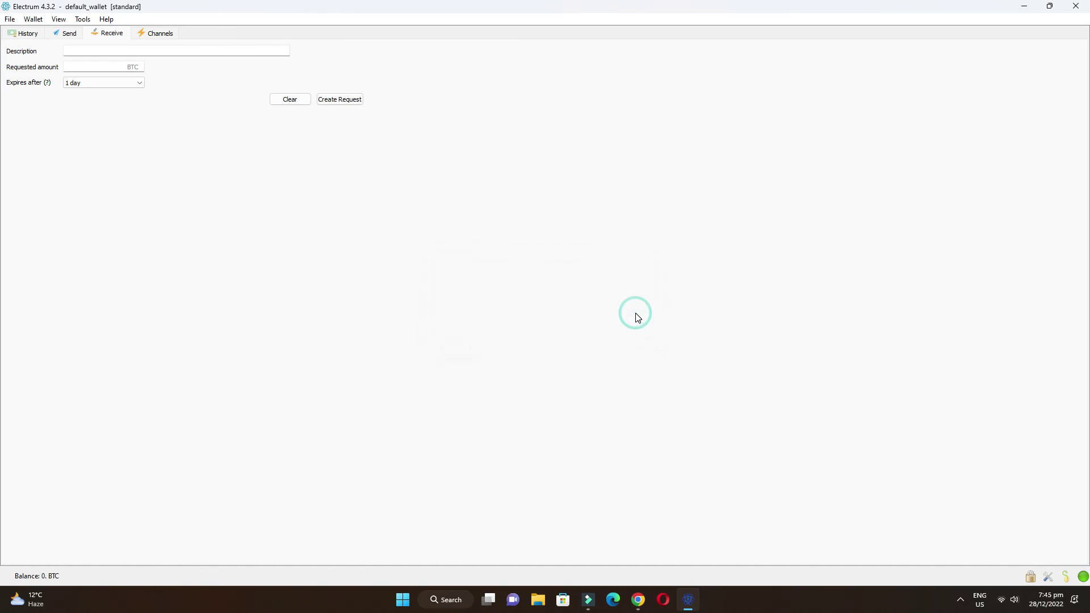
# Open the Network settings and go to its Proxy tab
pyautogui.click(1082, 577)
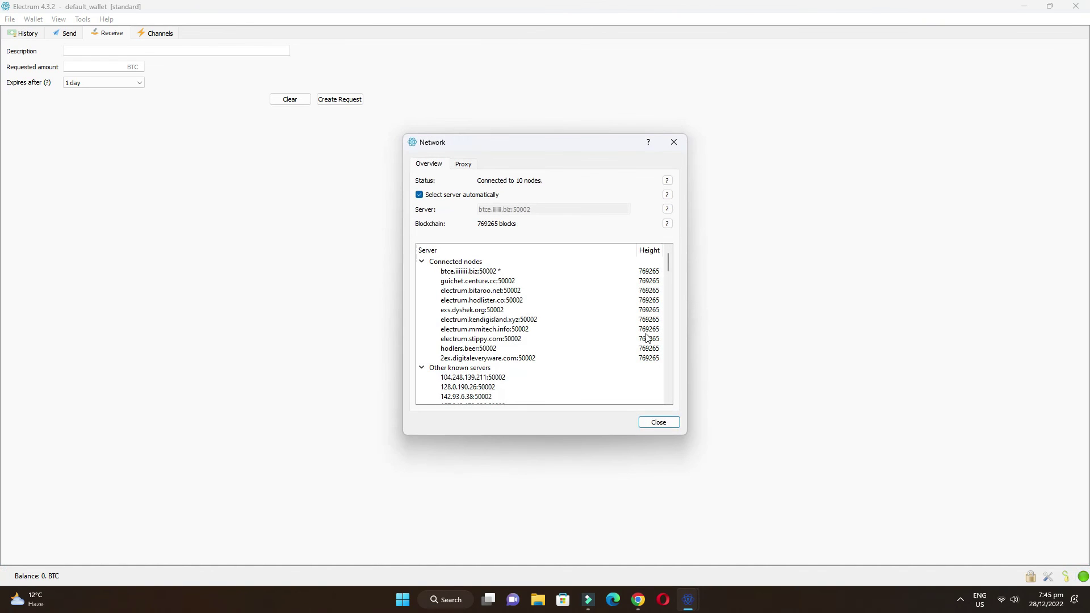
pyautogui.scroll(-5, 647, 338)
pyautogui.scroll(5, 545, 263)
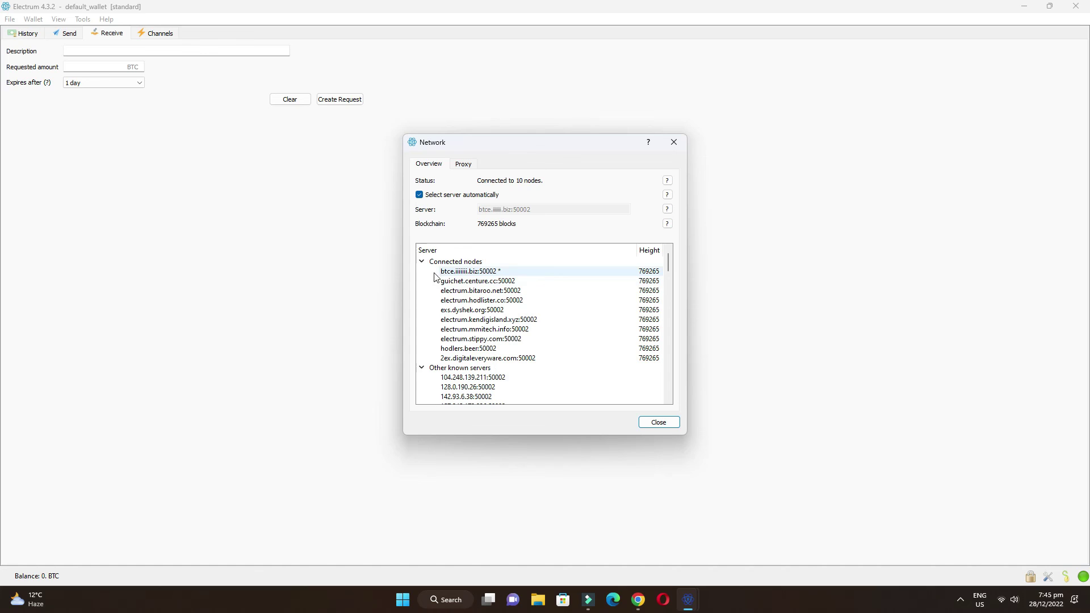
pyautogui.scroll(-10, 435, 277)
pyautogui.scroll(10, 502, 330)
pyautogui.click(463, 164)
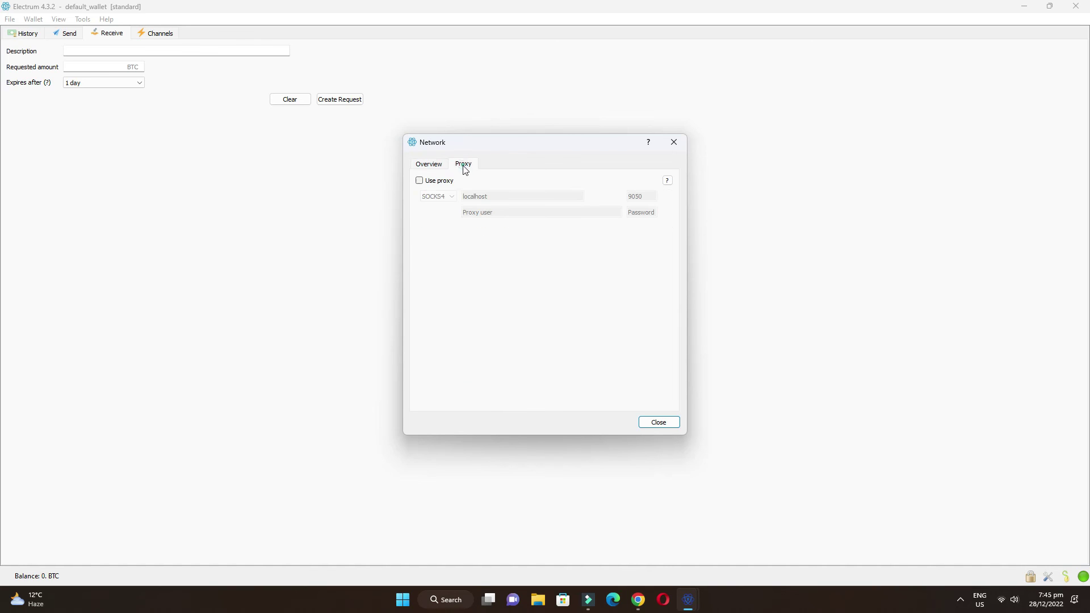
# Enable the SOCKS4 proxy at localhost:9050 and close the network settings
pyautogui.click(419, 181)
pyautogui.click(419, 180)
pyautogui.click(420, 181)
pyautogui.doubleClick(420, 181)
pyautogui.click(420, 180)
pyautogui.click(554, 196)
pyautogui.click(441, 199)
pyautogui.click(659, 423)
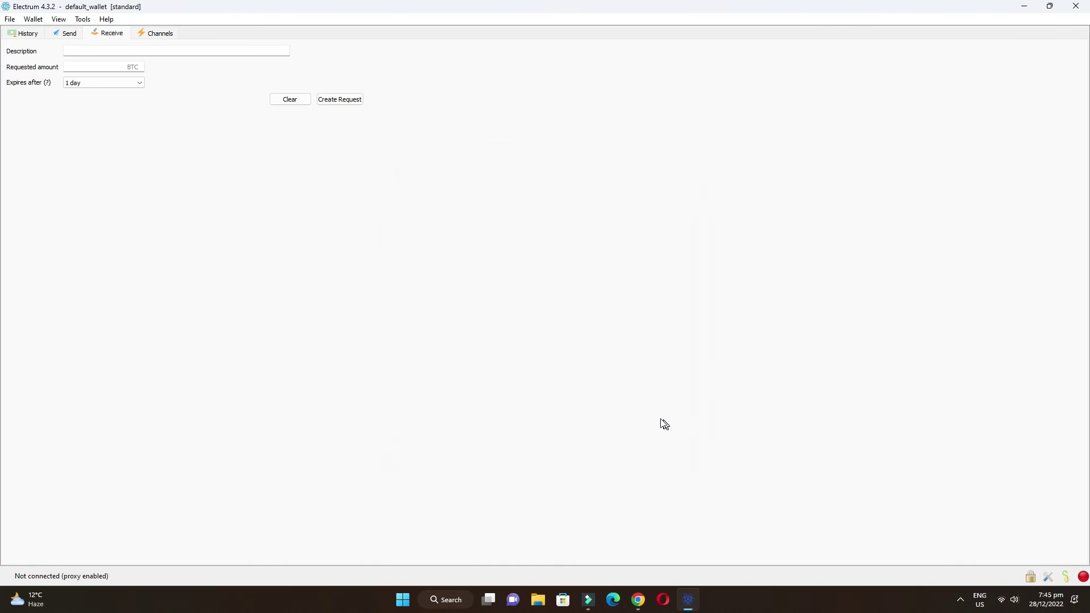
# Close the Electrum default_wallet window
pyautogui.click(1076, 6)
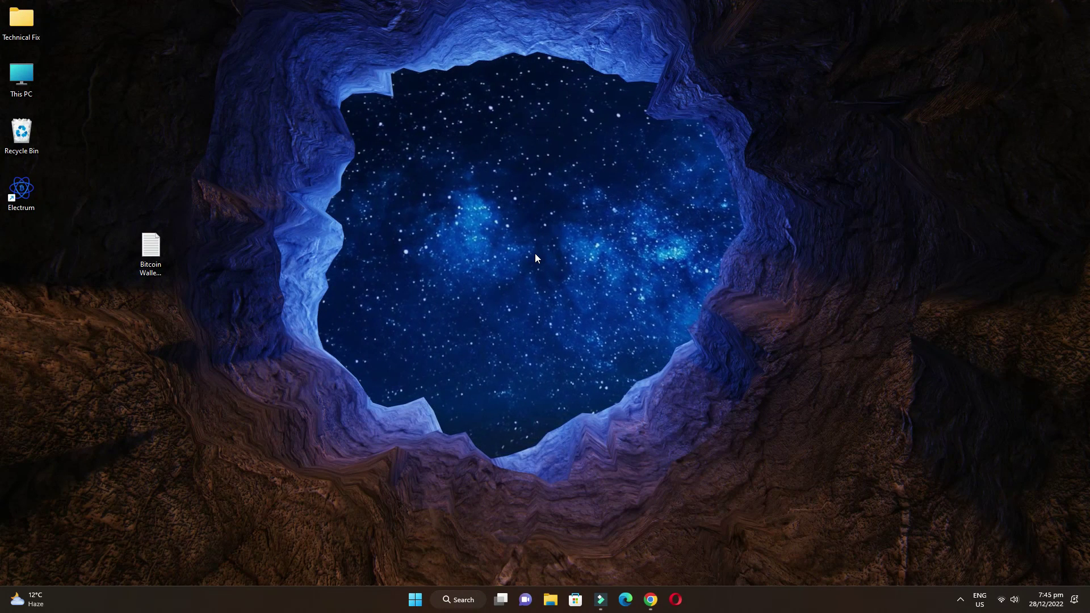